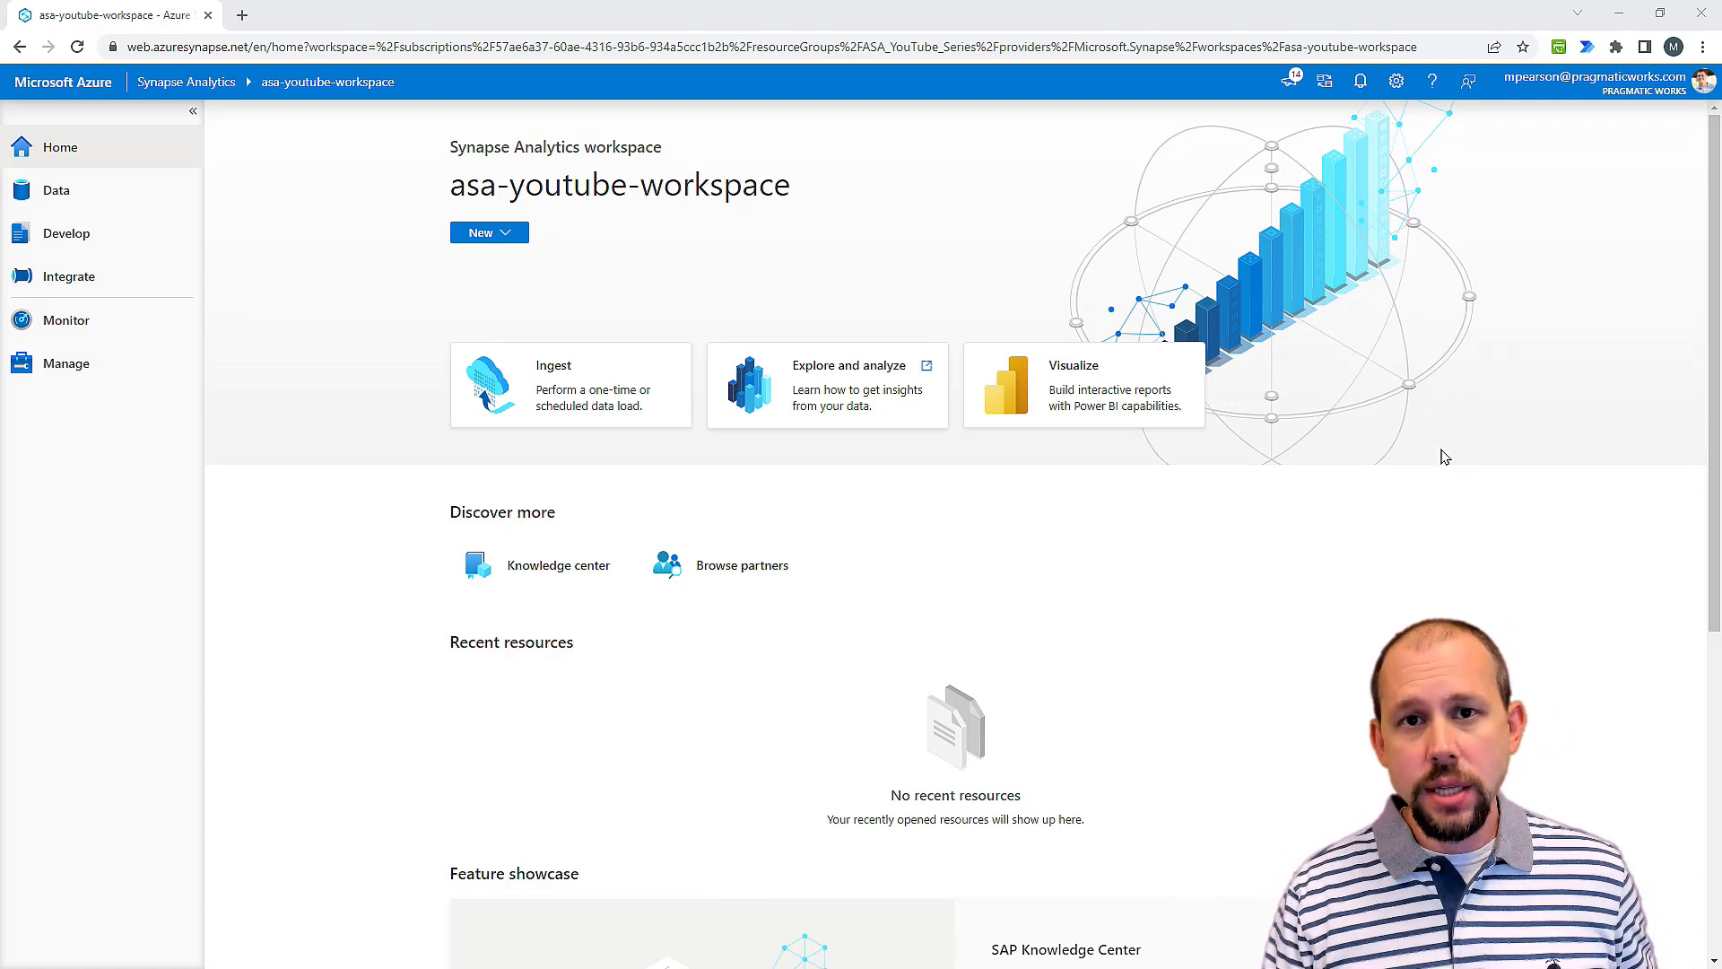
Step: Start a new Apache Spark pool in the workspace's management area and name it sparkpool
left_click(90, 376)
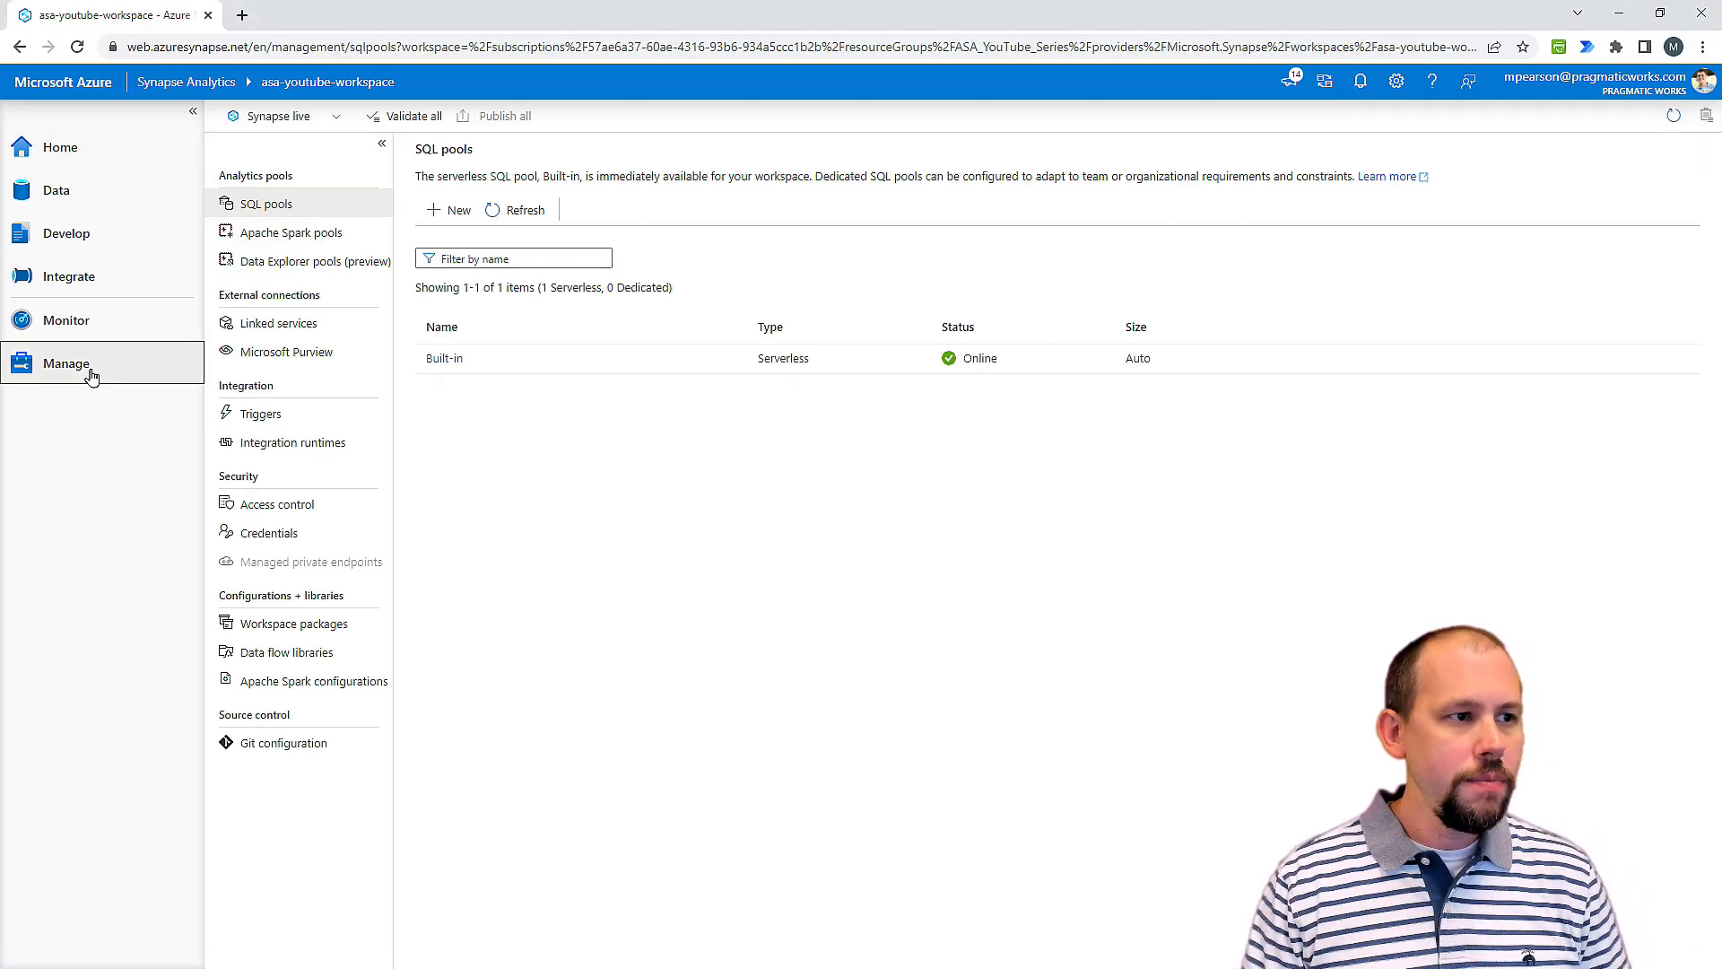
left_click(273, 240)
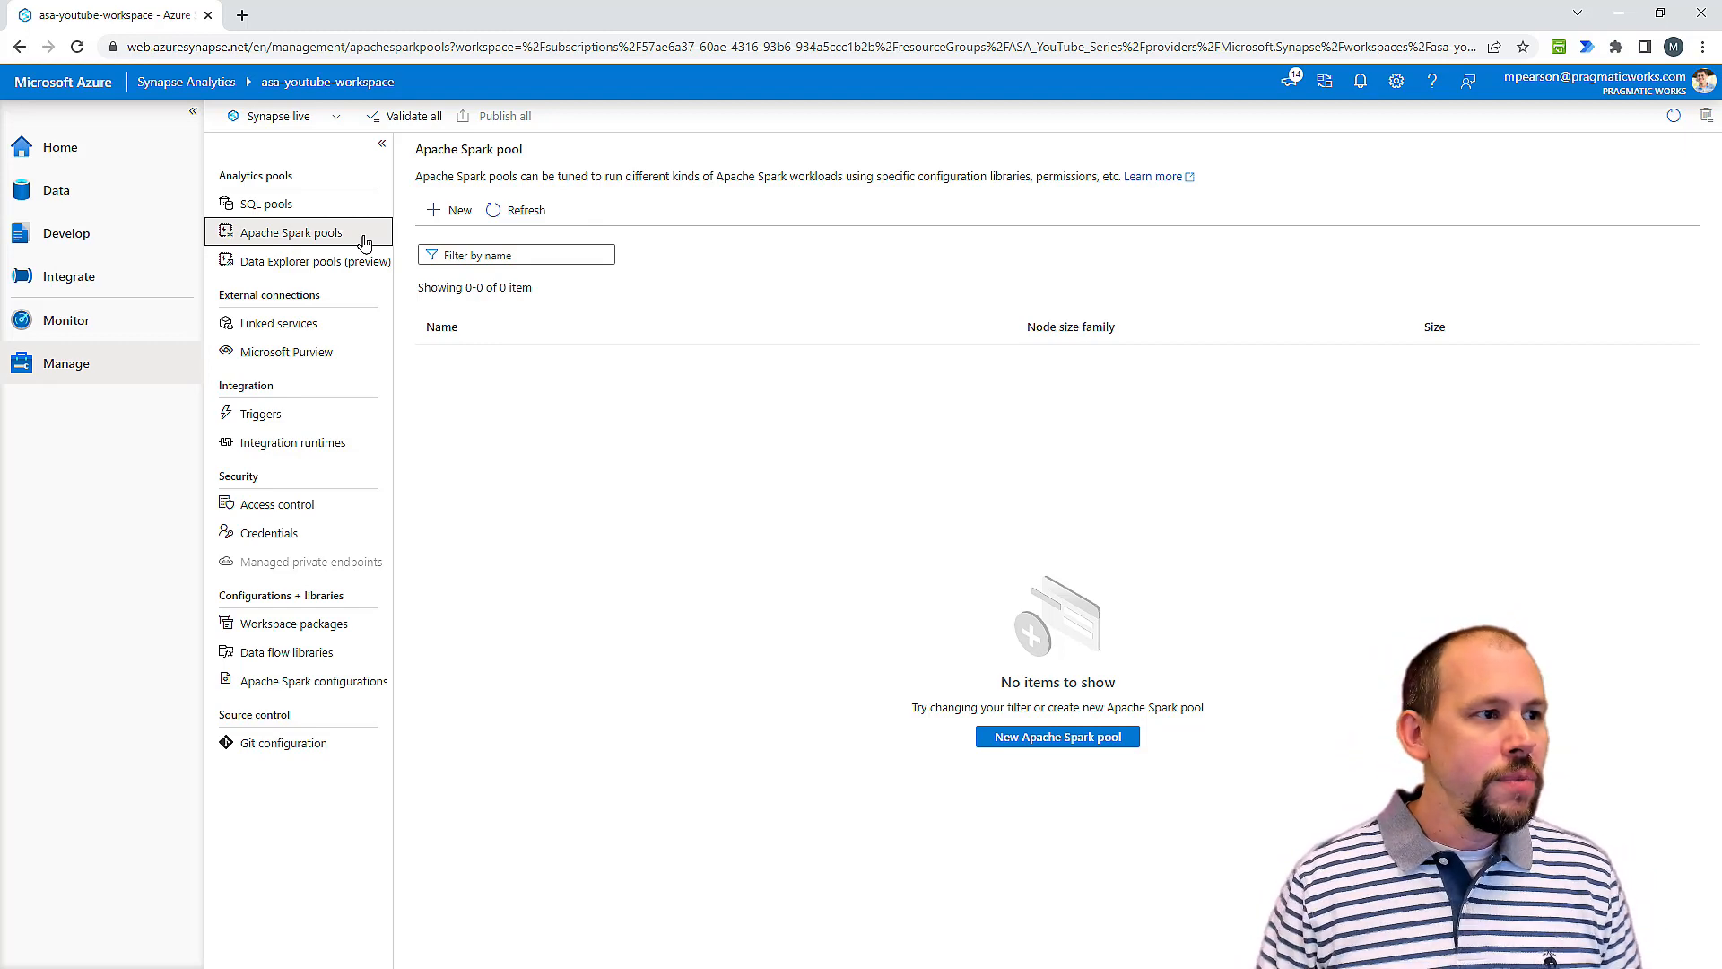
left_click(448, 209)
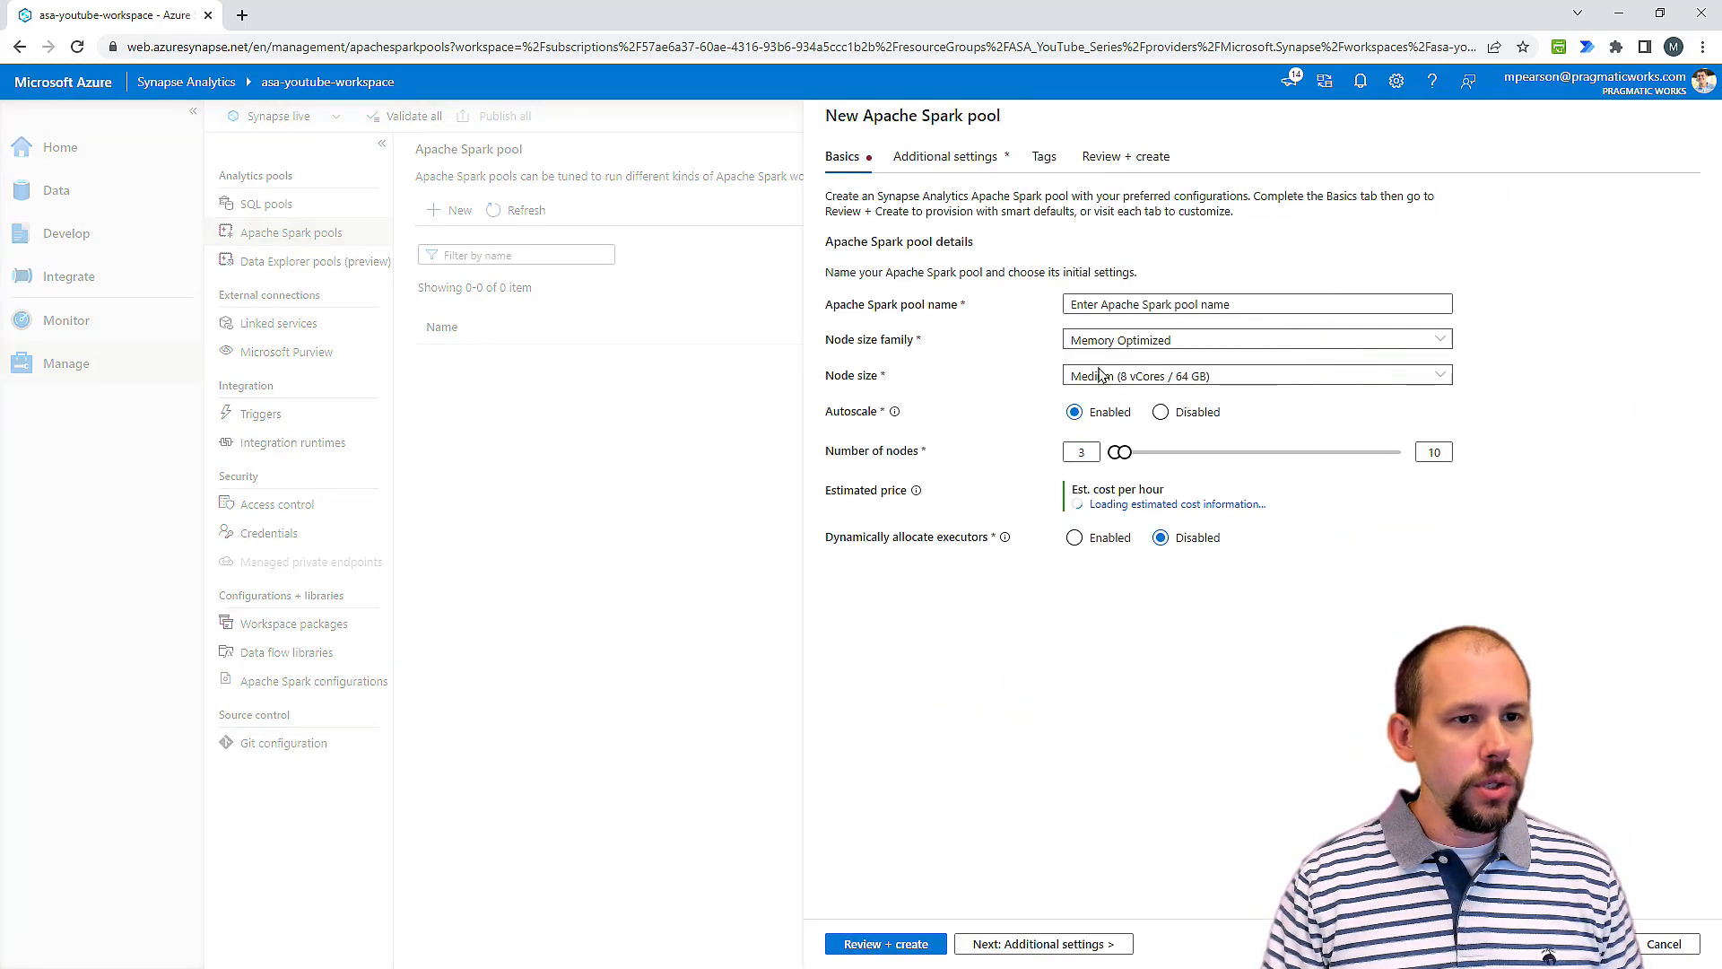
left_click(1141, 305)
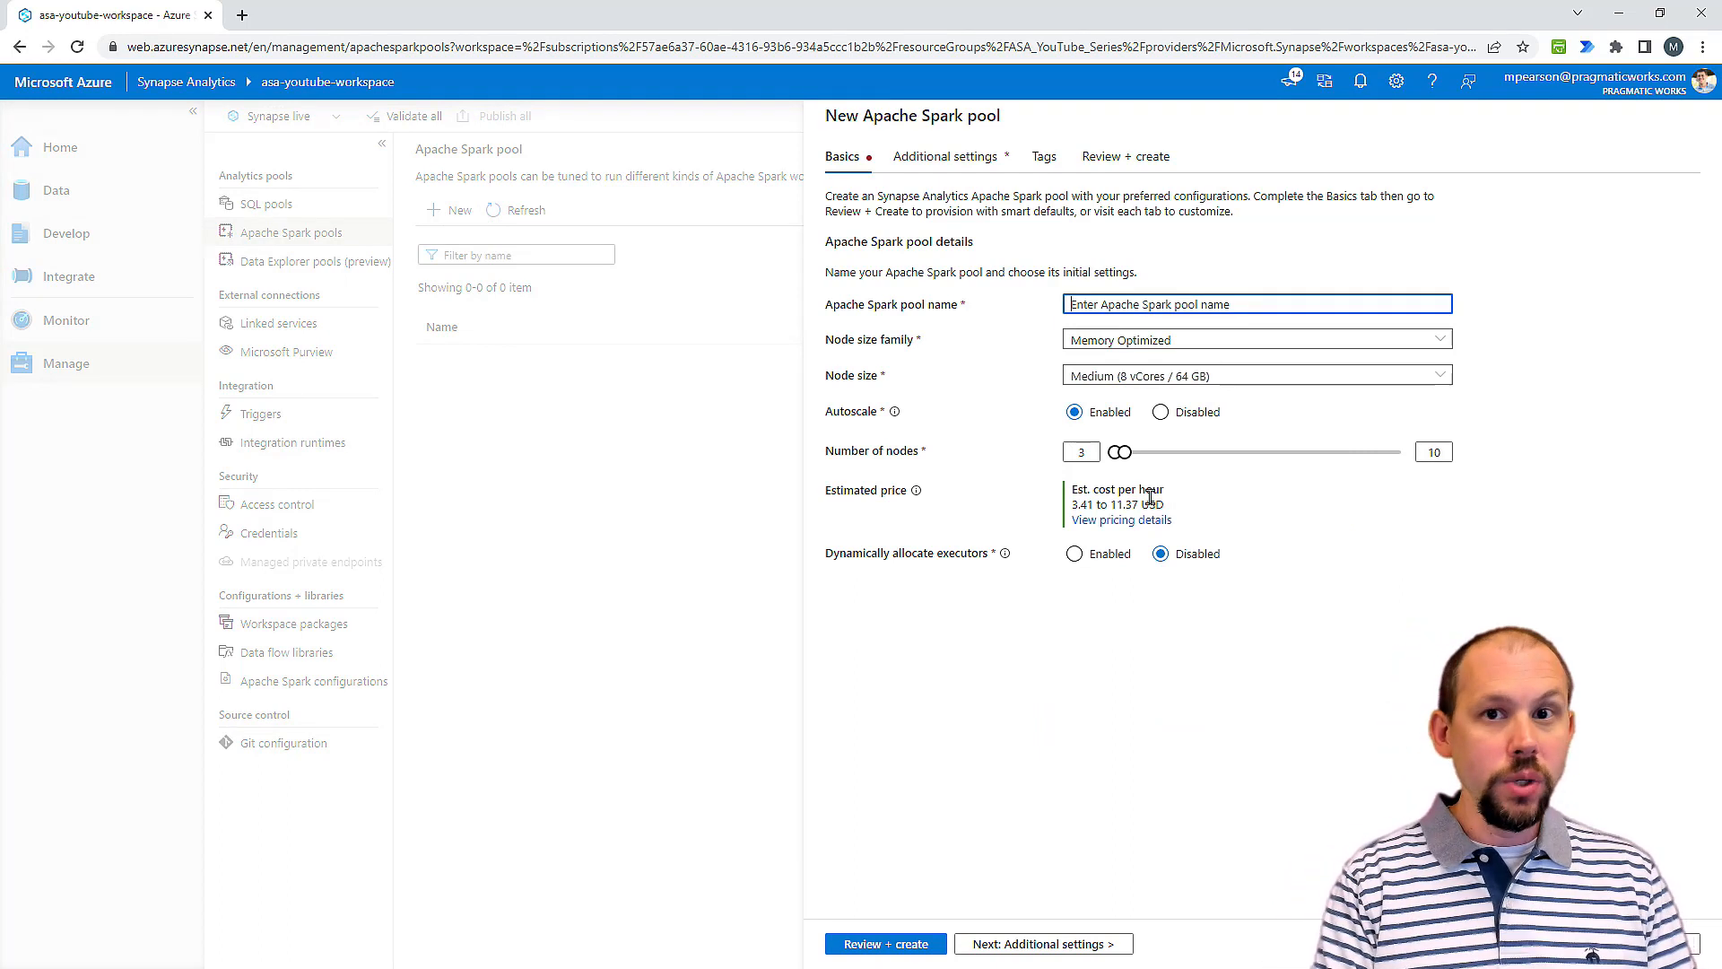
type("sparkpool")
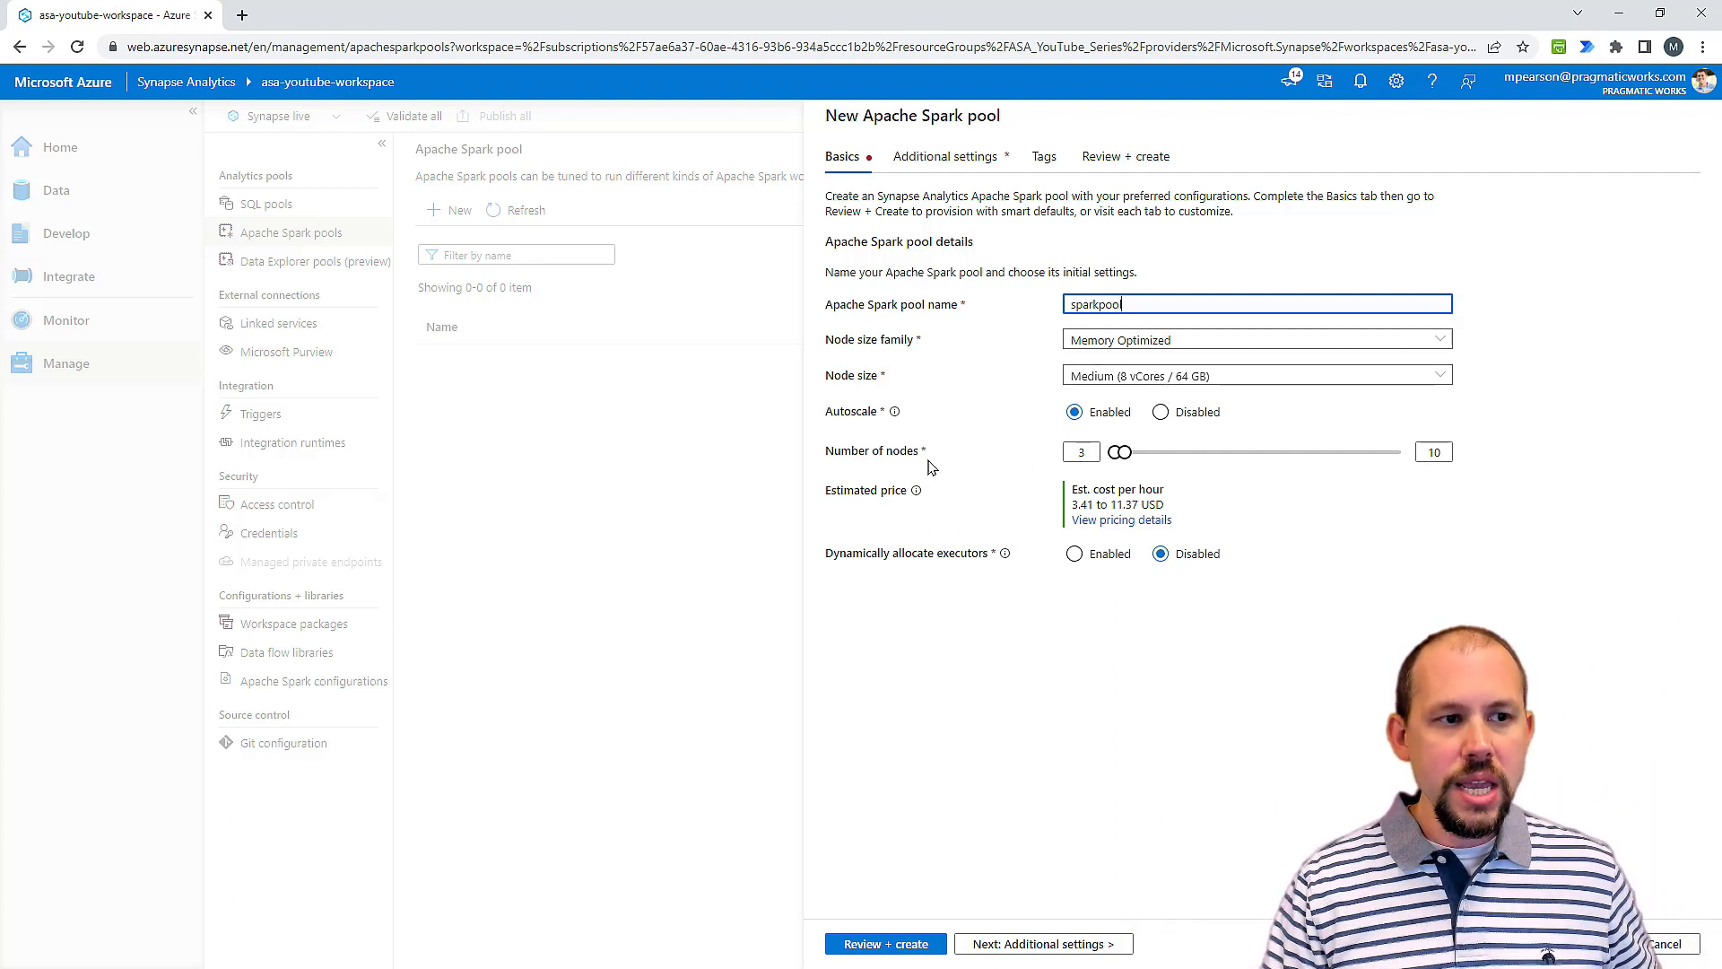
Step: Try dynamic executor allocation and the Small (4 vCores / 32 GB) node size, and set them back to Disabled and Medium (8 vCores / 64 GB)
double_click(1081, 452)
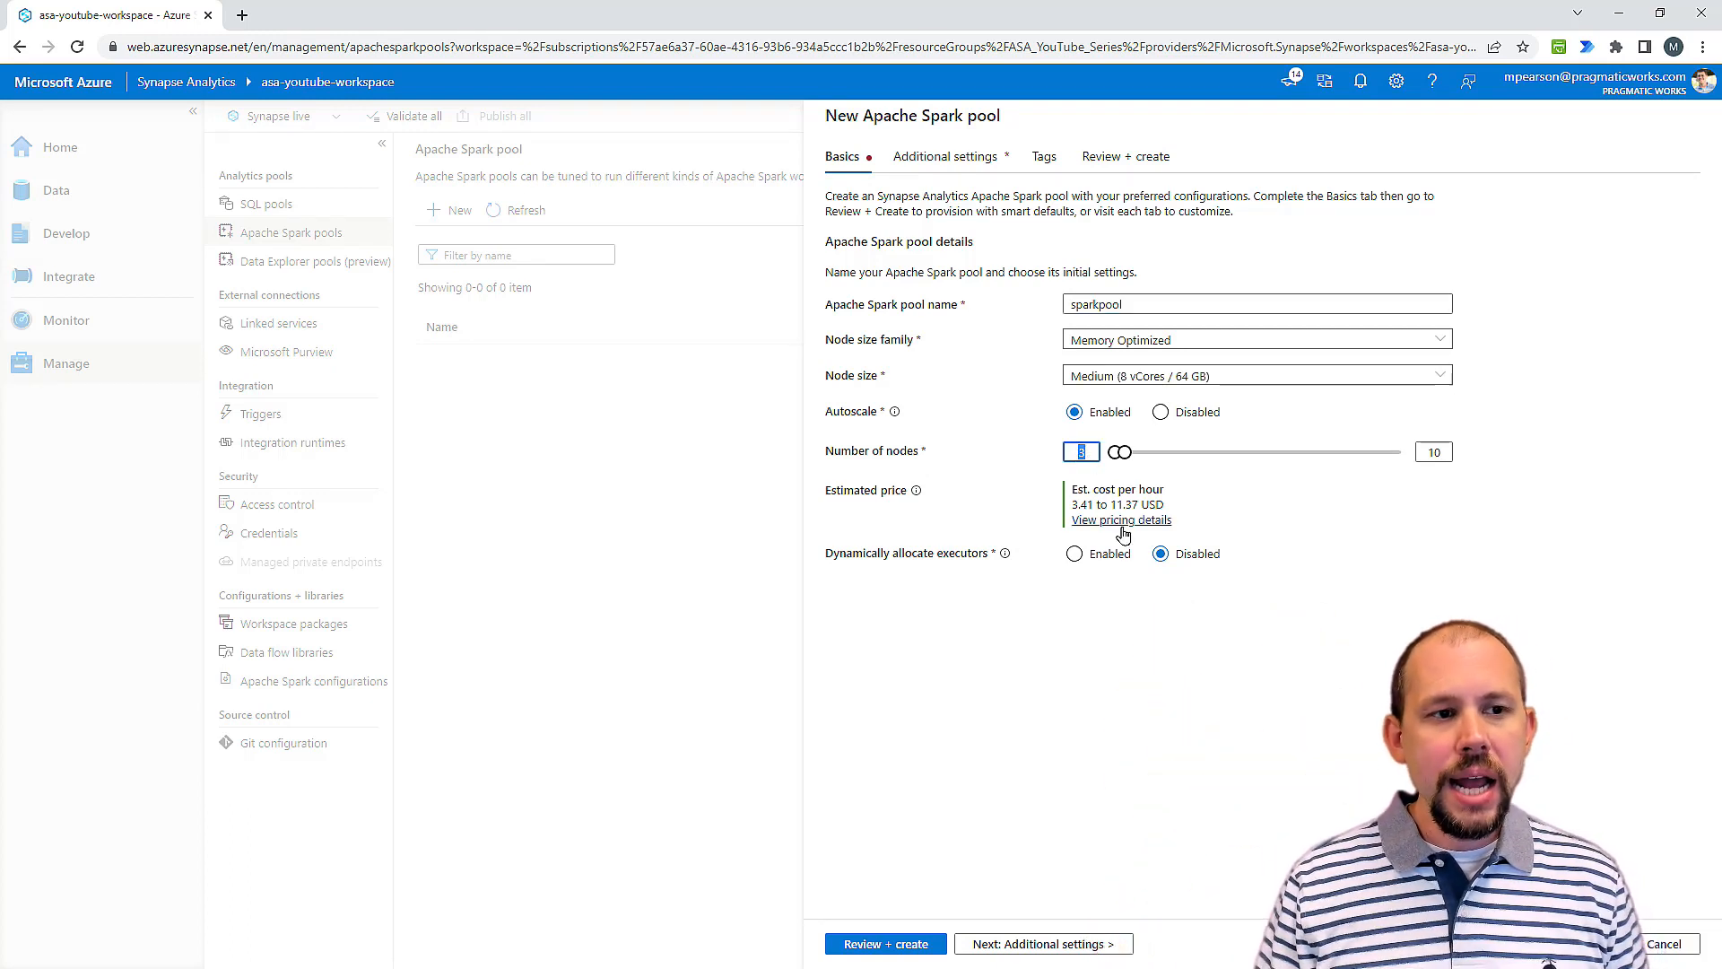
left_click(1030, 472)
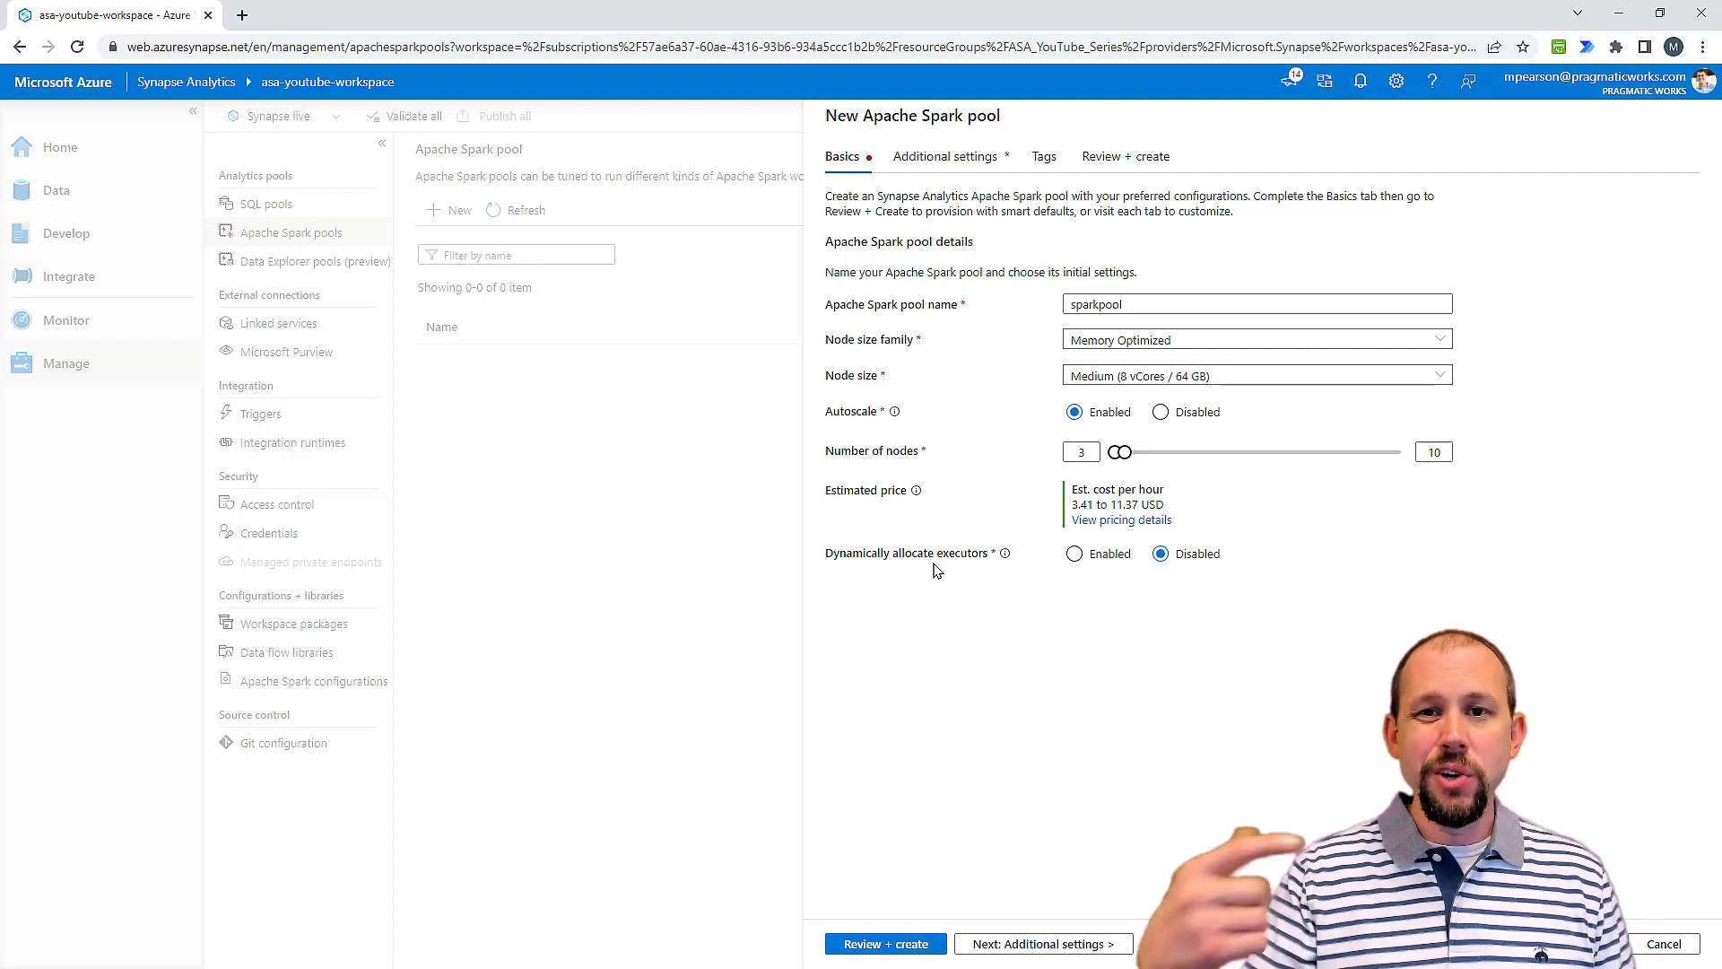
mouse_move(1005, 563)
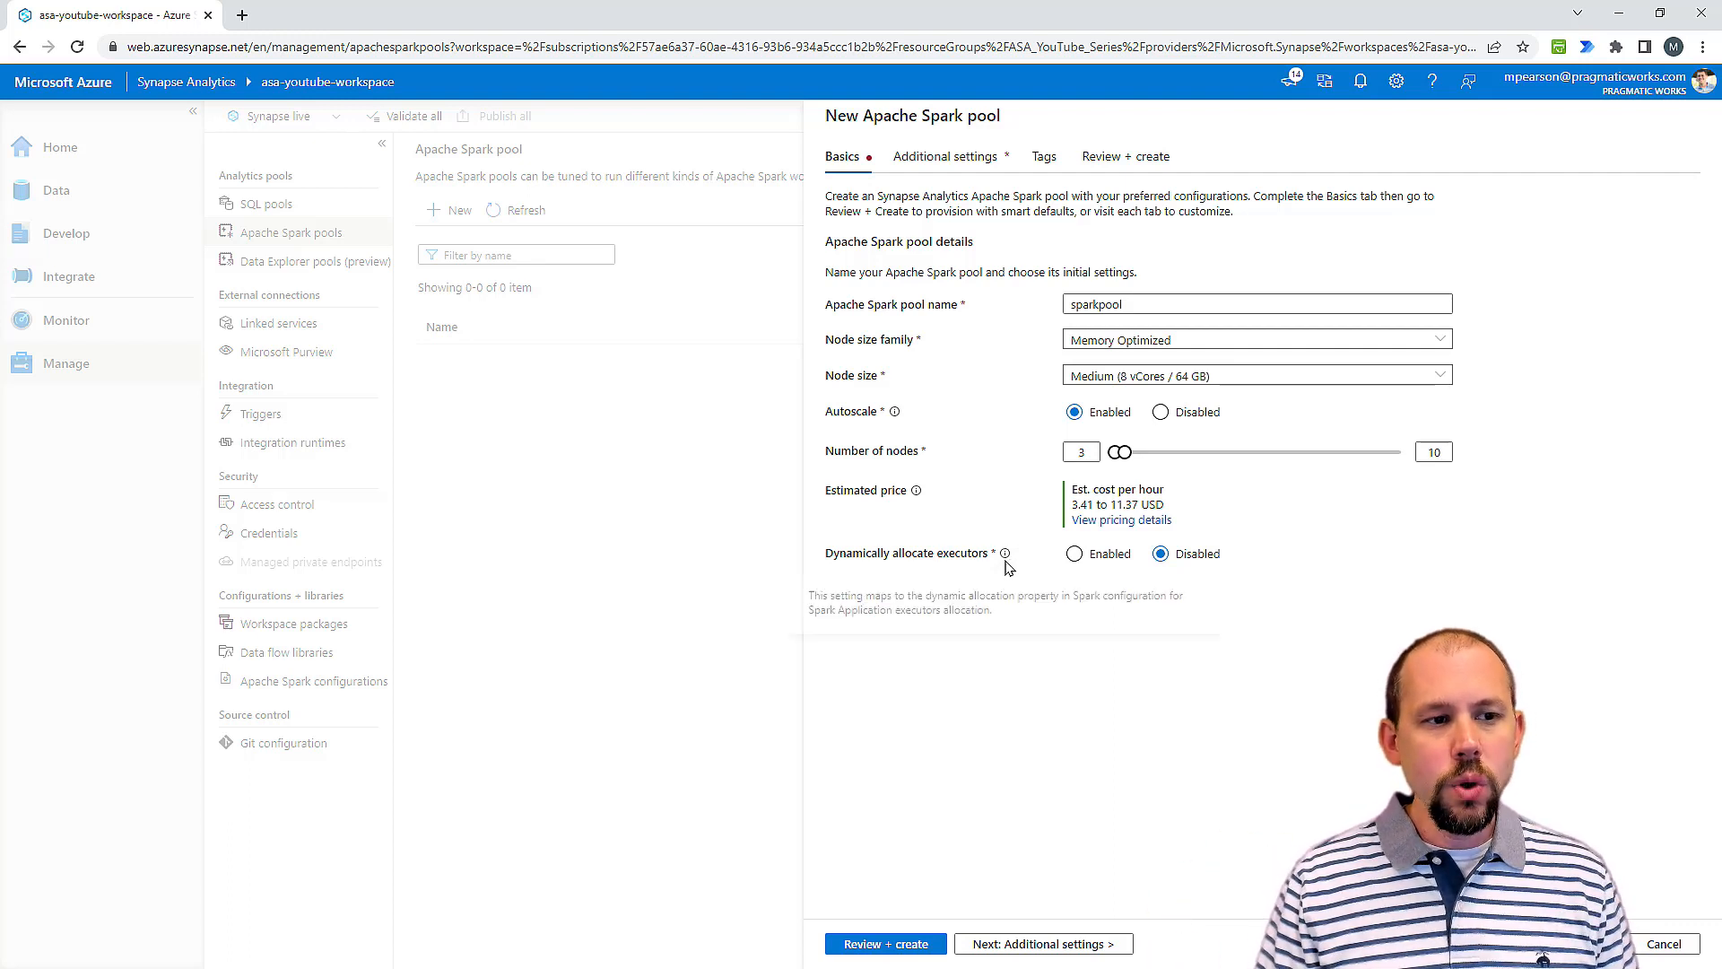
left_click(1077, 554)
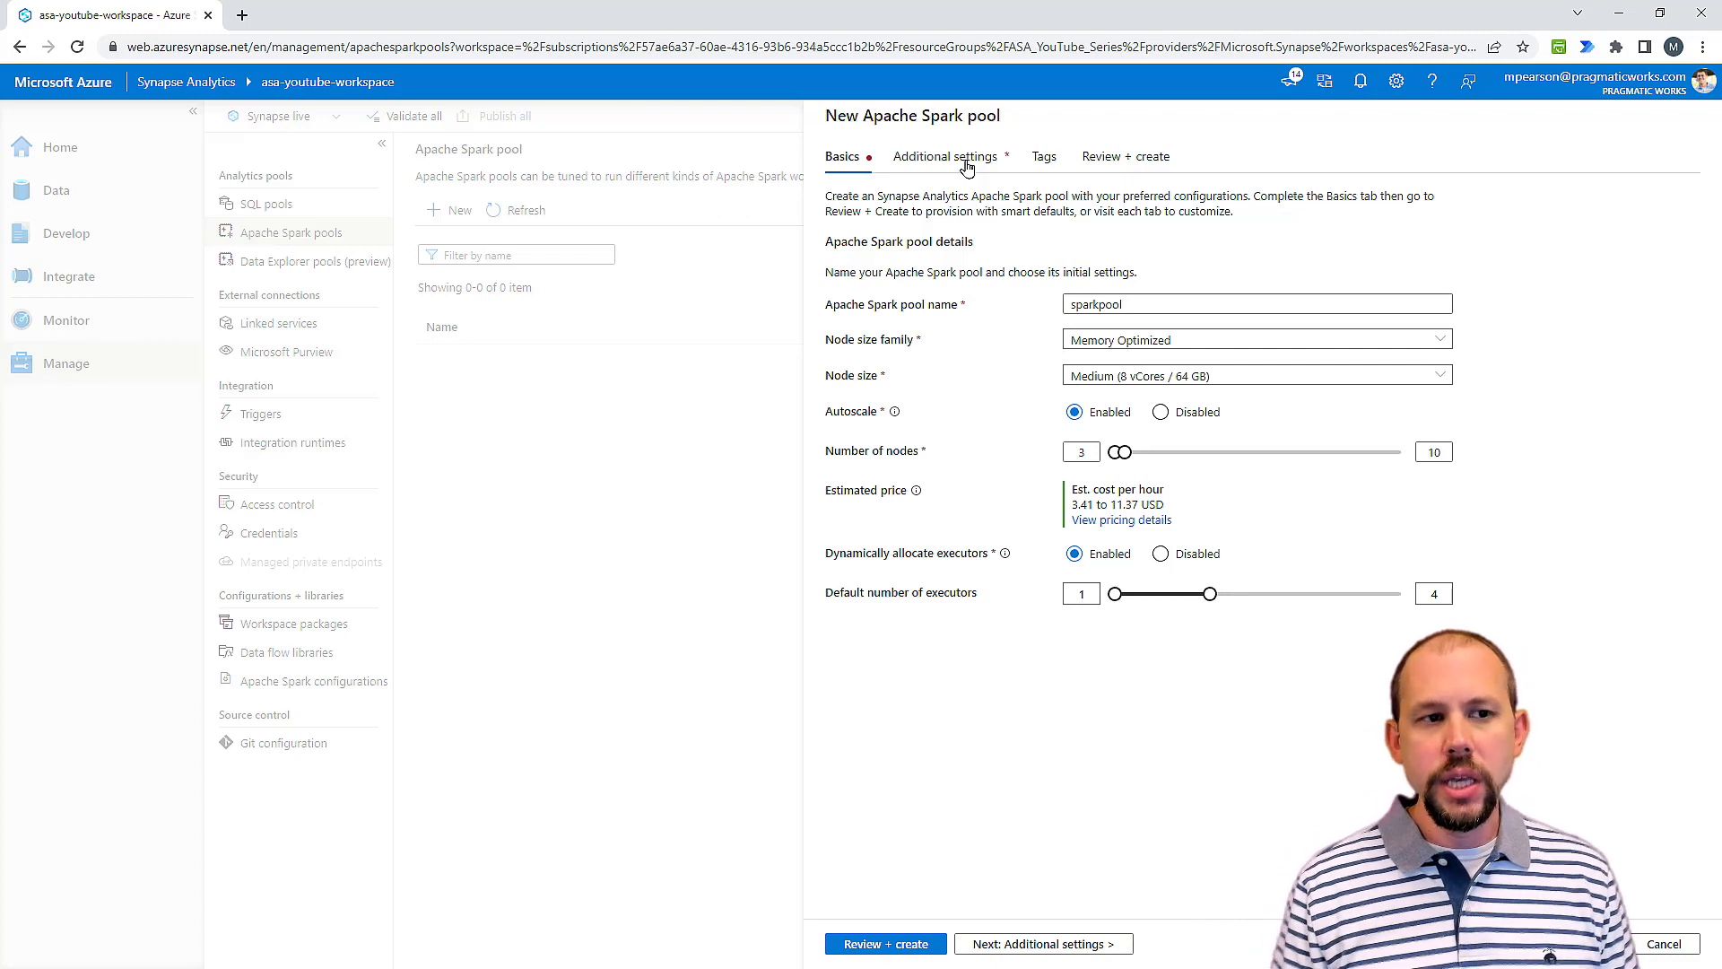
left_click(1123, 376)
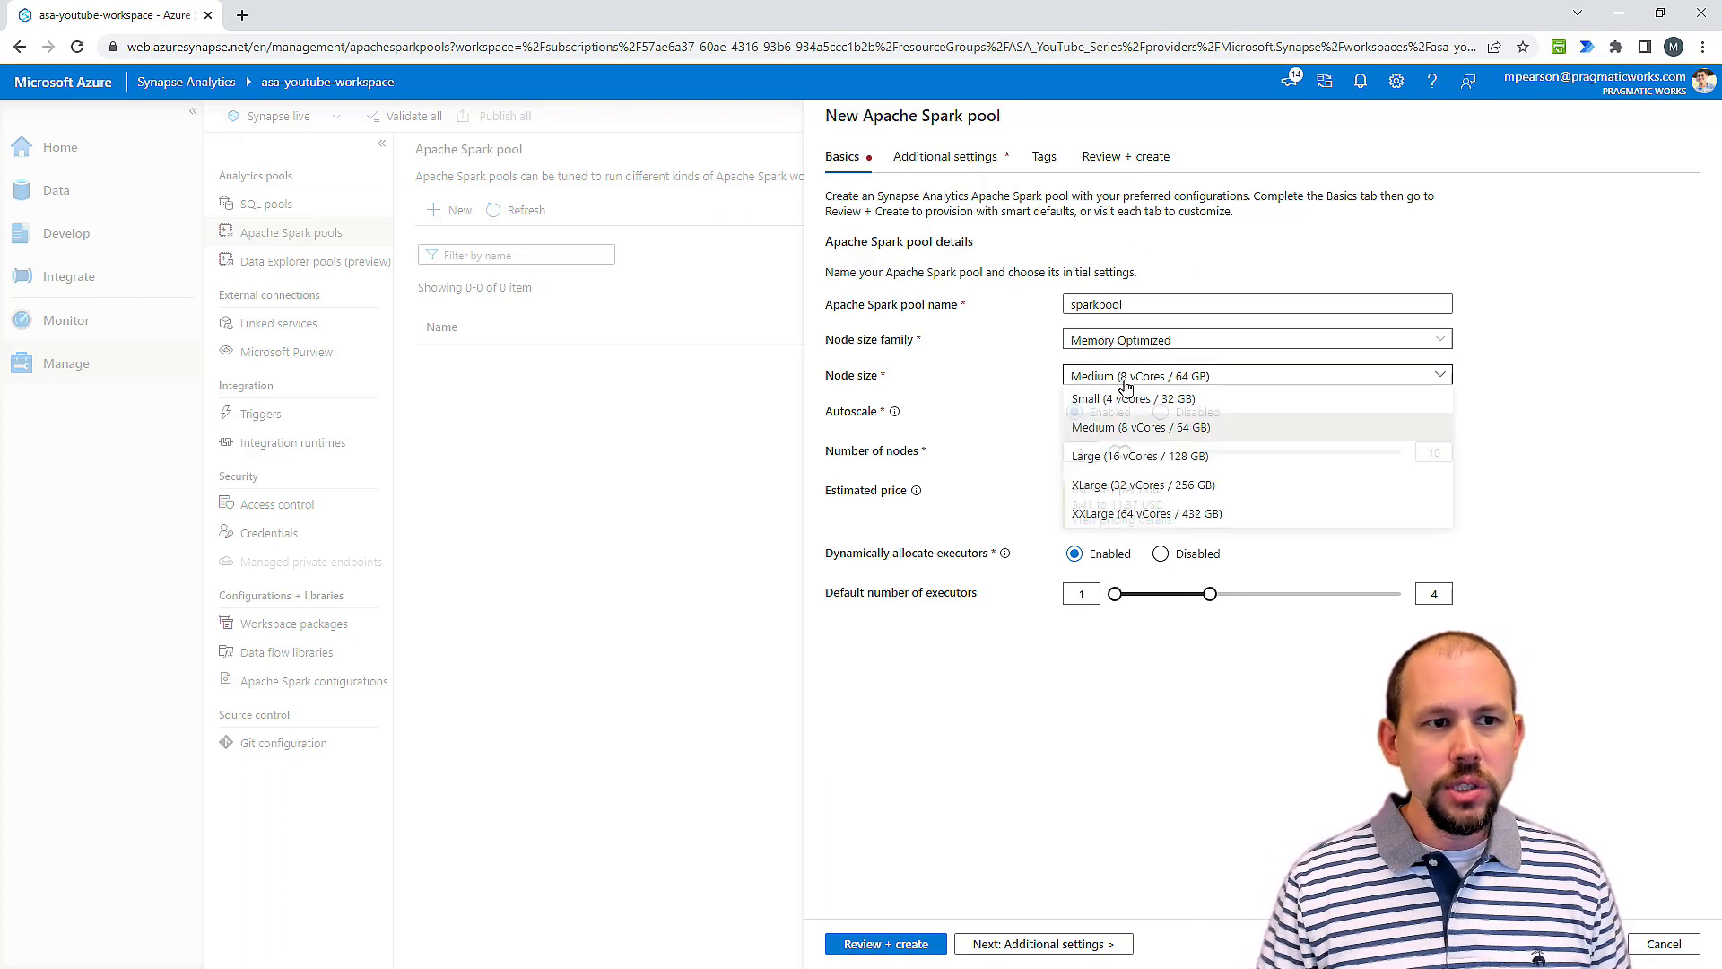
left_click(1121, 403)
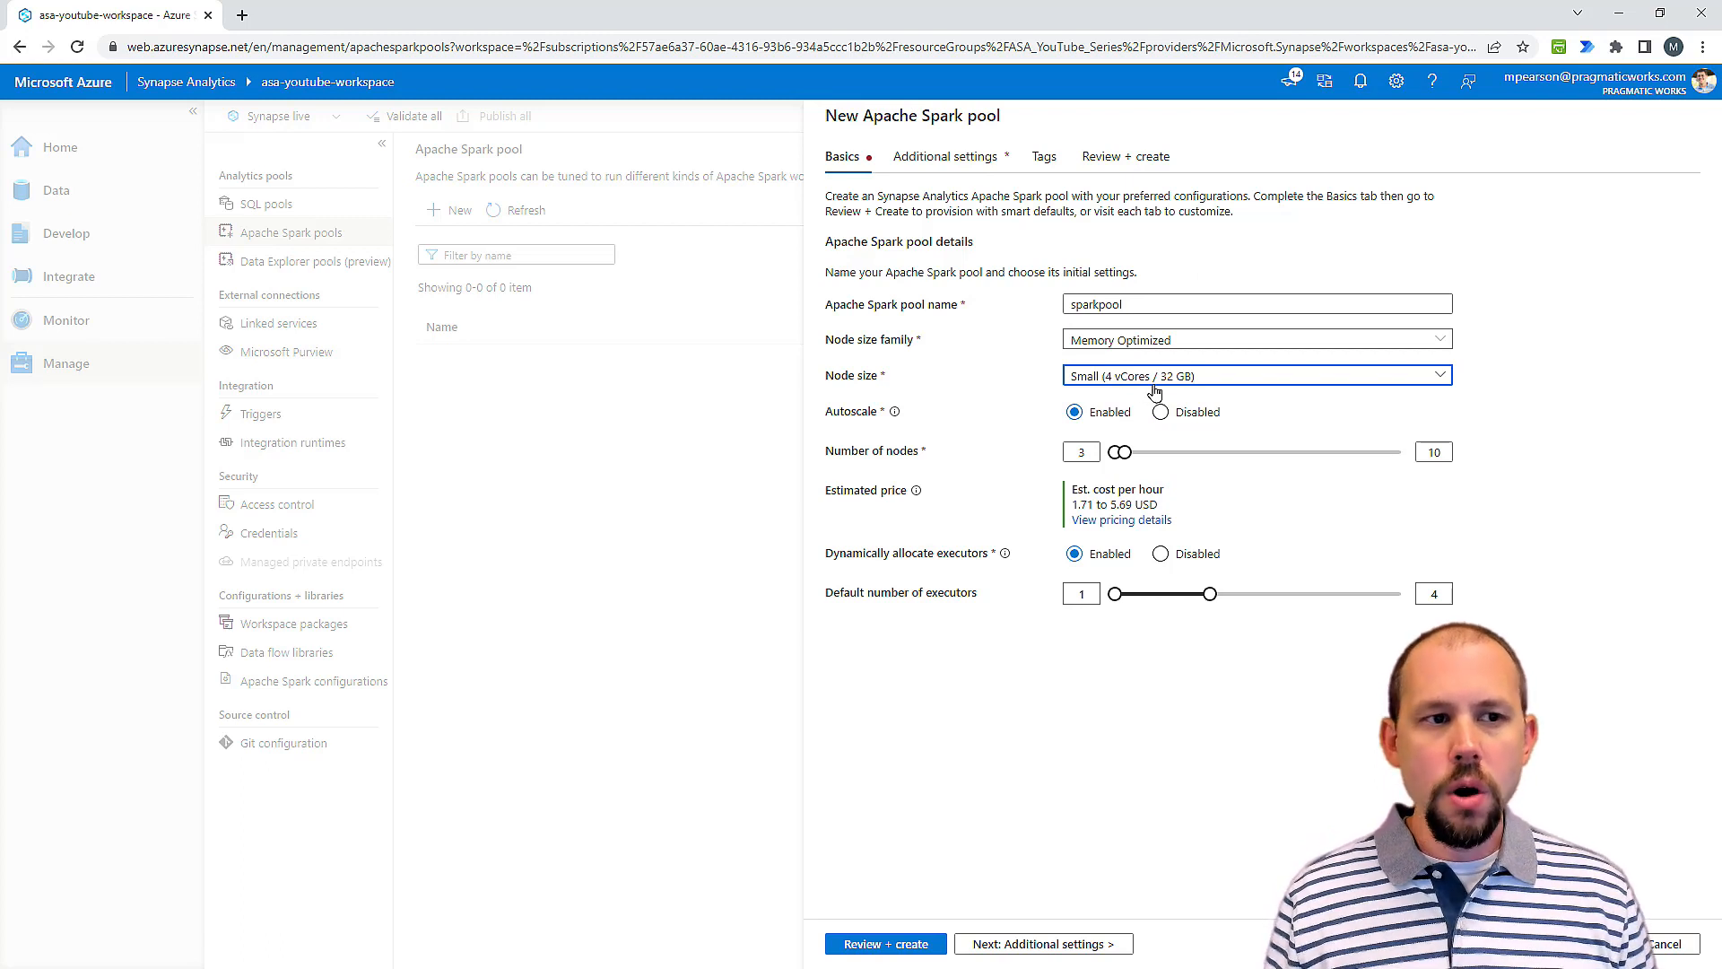
left_click(1114, 383)
left_click(1129, 431)
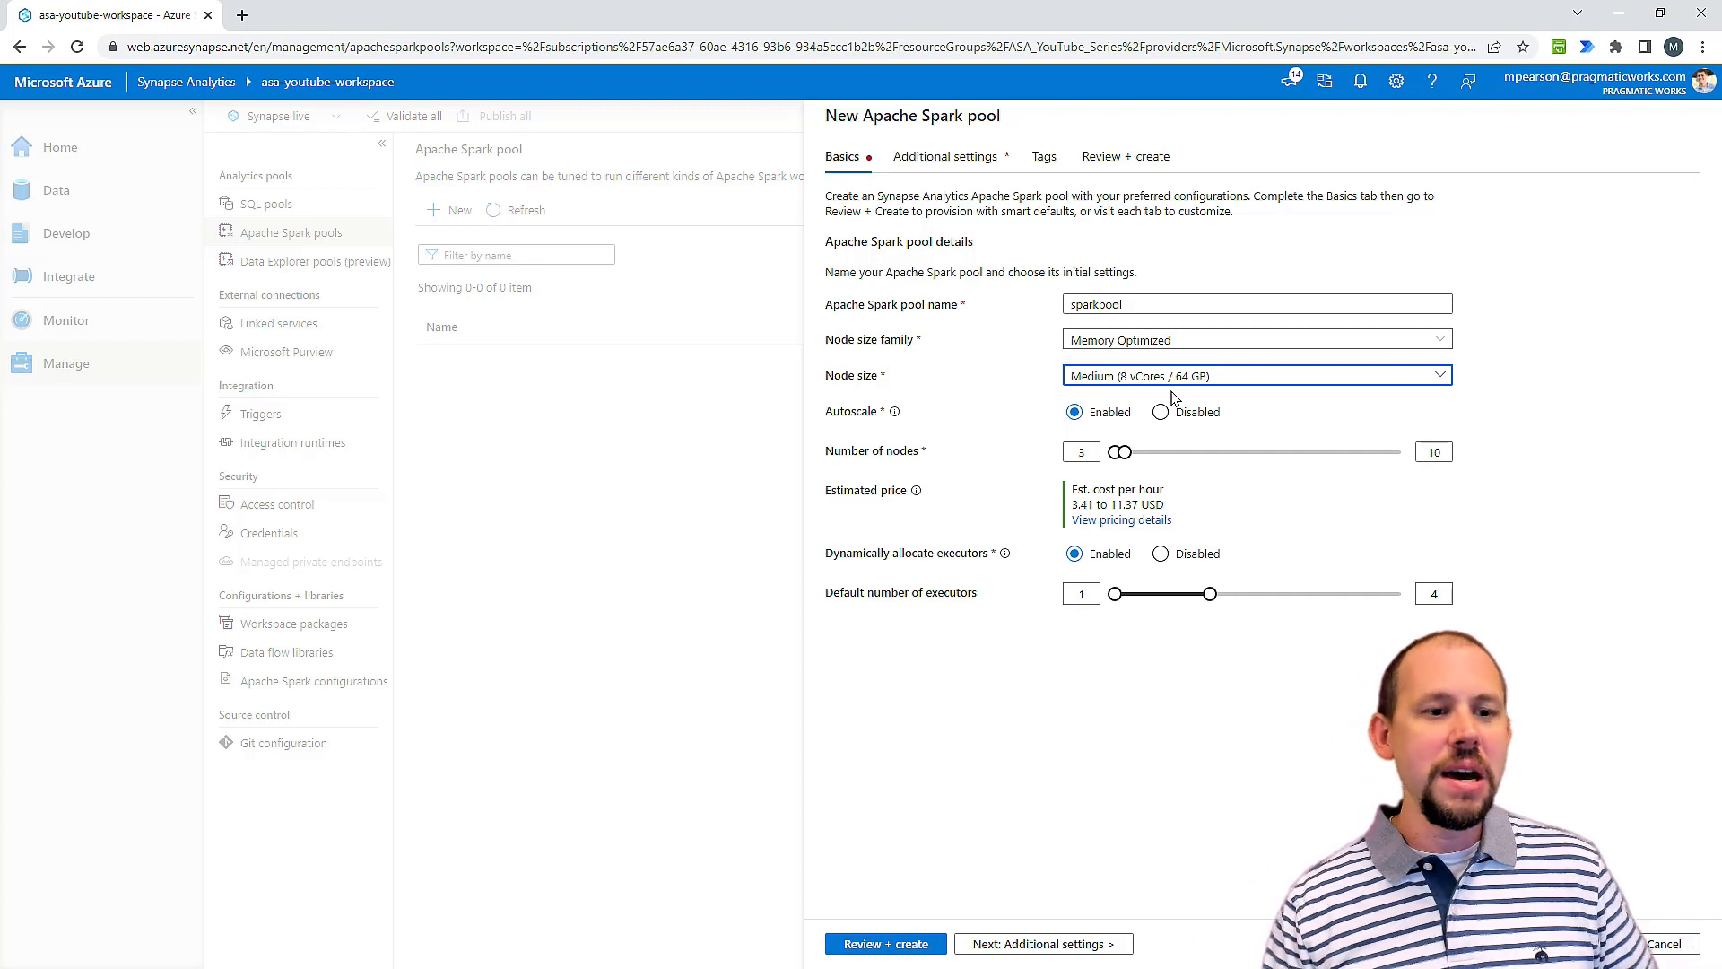
left_click(1164, 558)
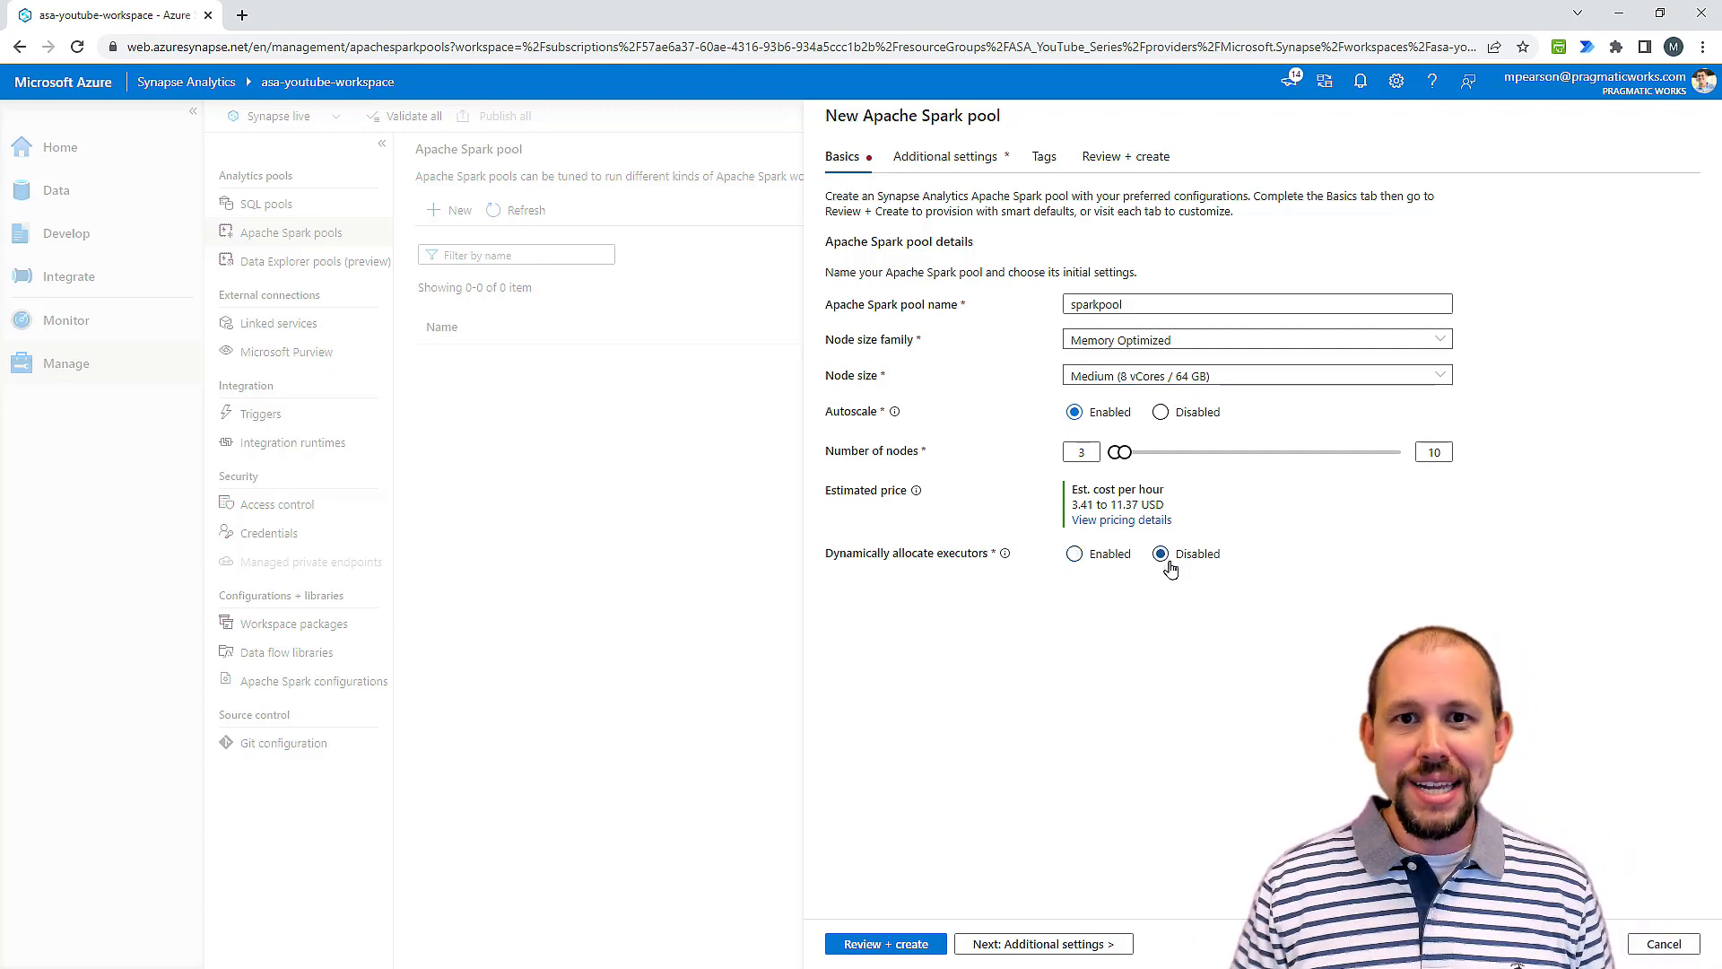
Step: Go to the pool's additional settings and examine the selectable Apache Spark versions and the component versions that come with 3.2
left_click(1079, 948)
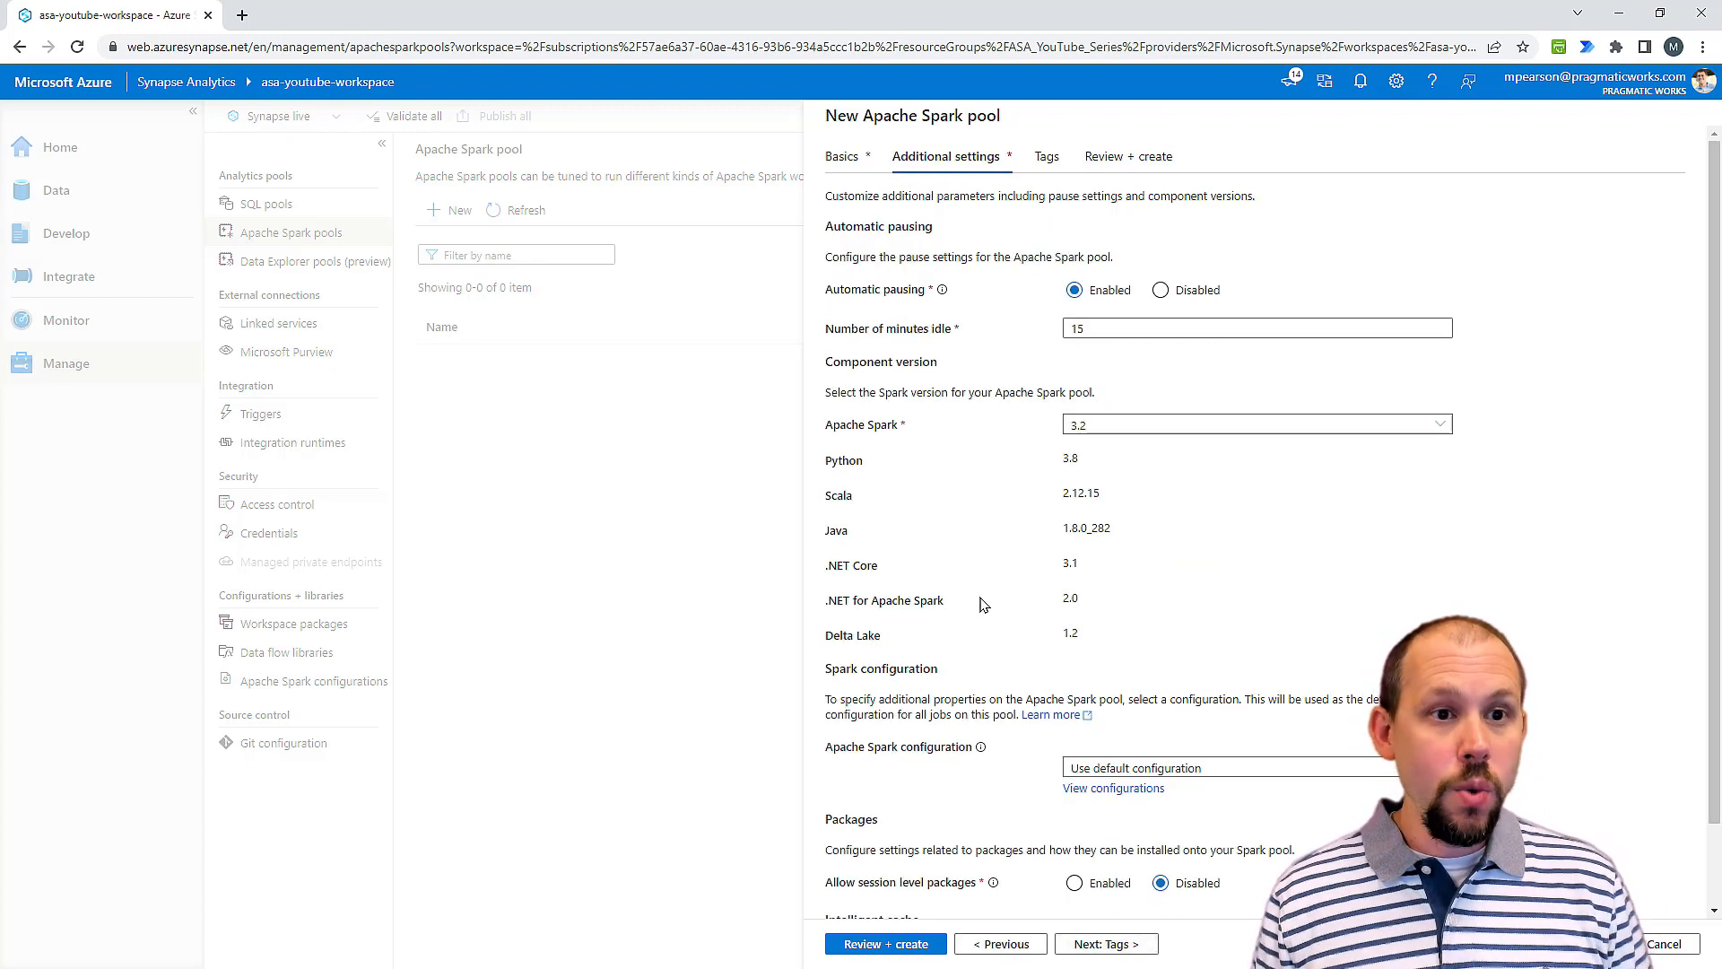
left_click(1189, 438)
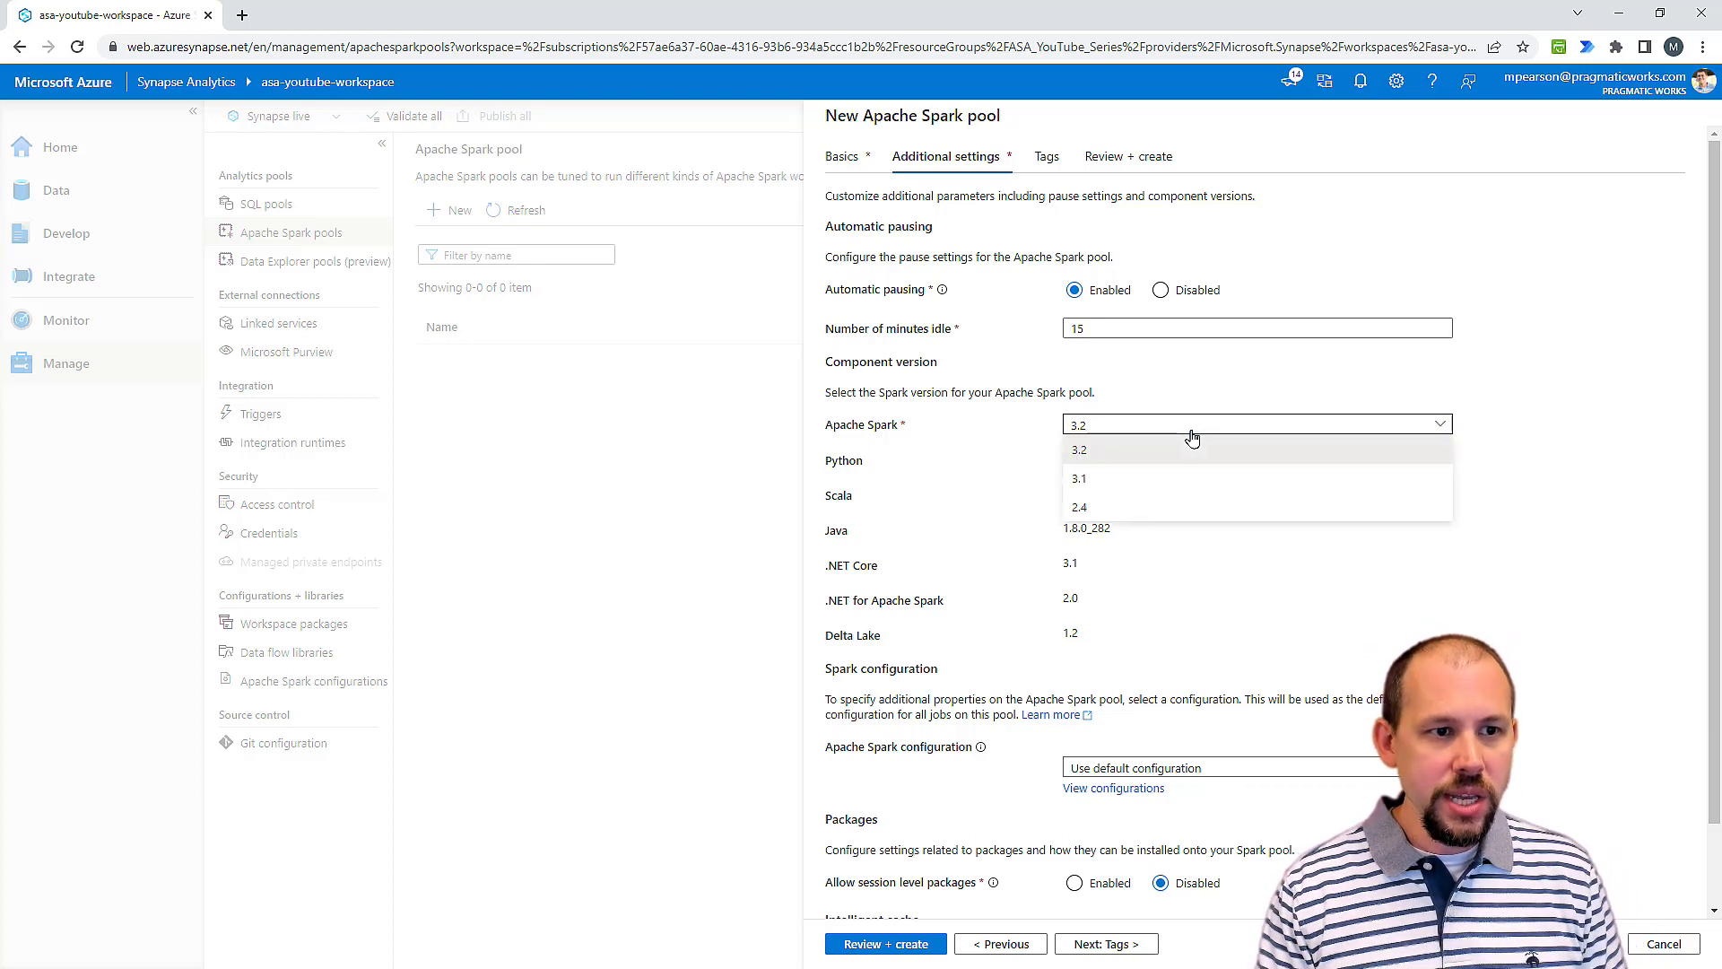
left_click(1193, 441)
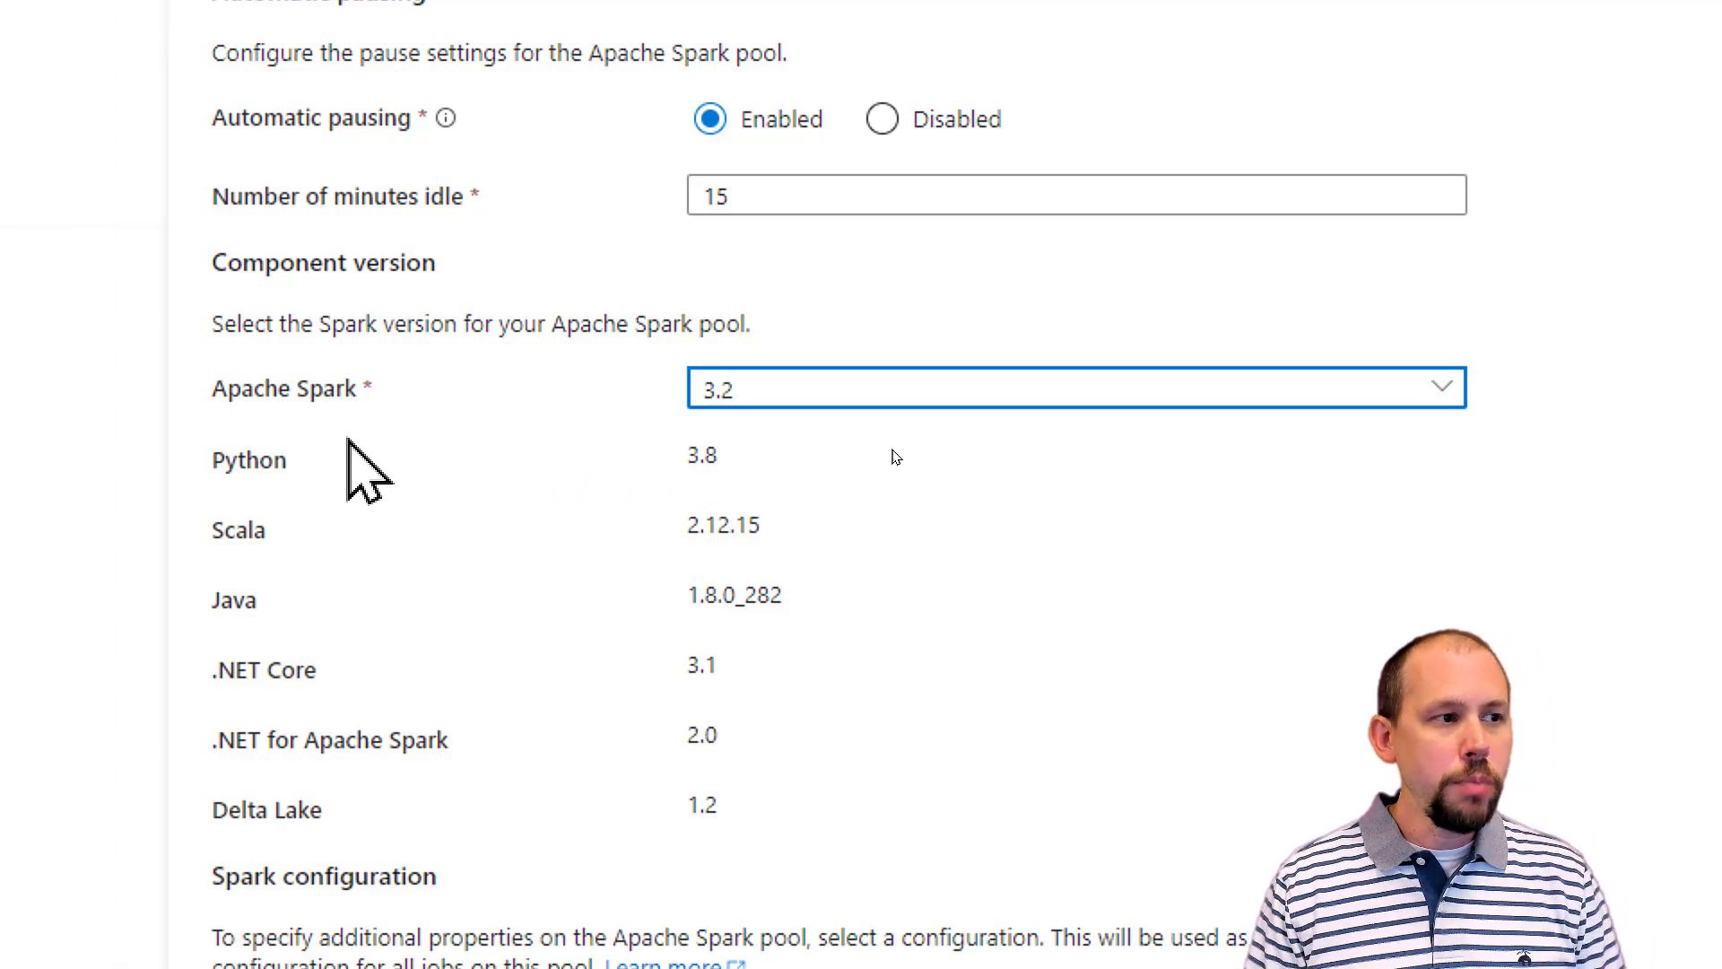
left_click(782, 399)
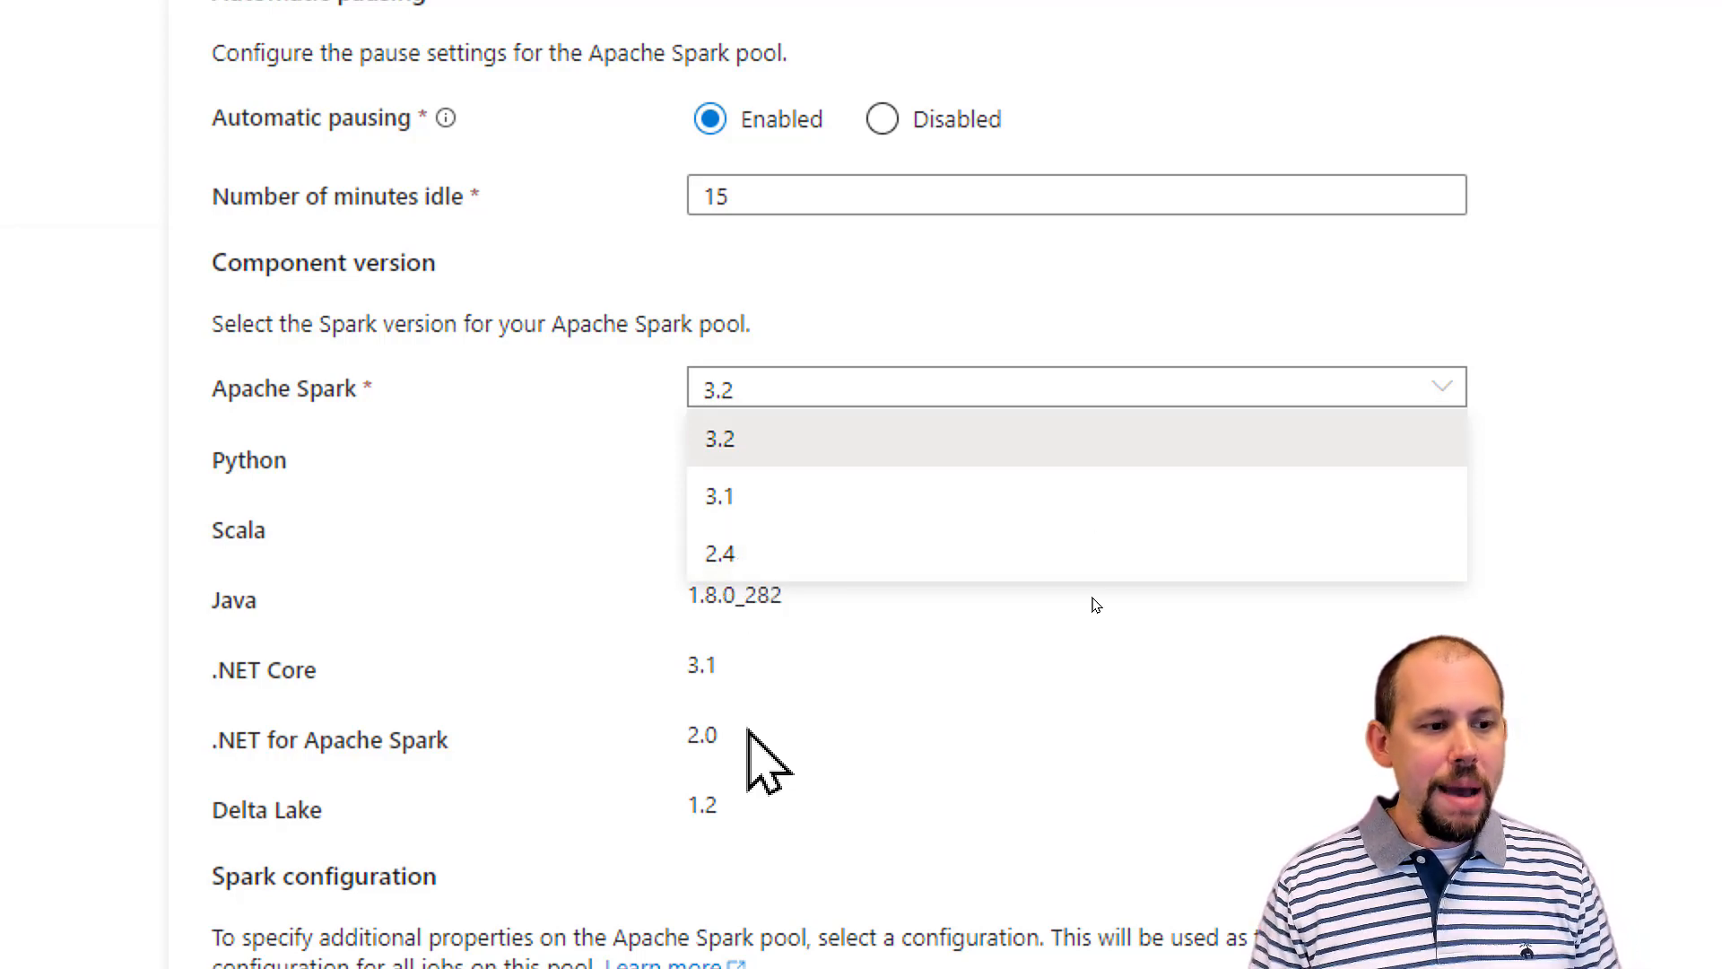
left_click(754, 772)
left_click_drag(687, 810, 757, 877)
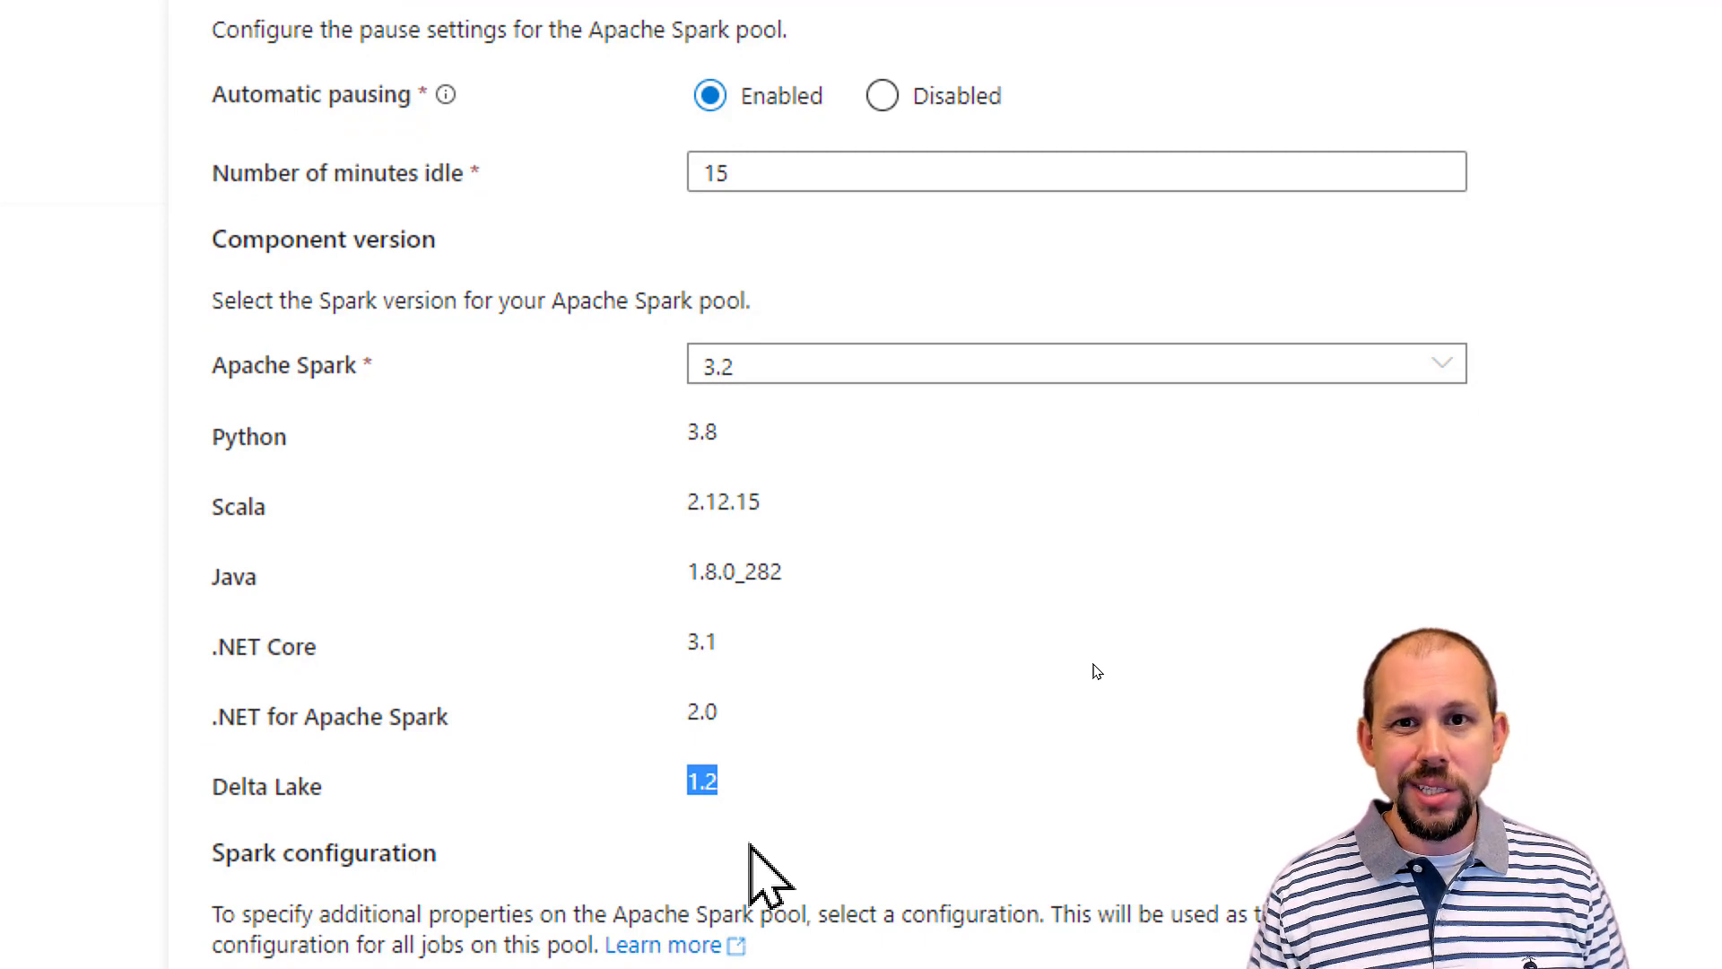
left_click(752, 783)
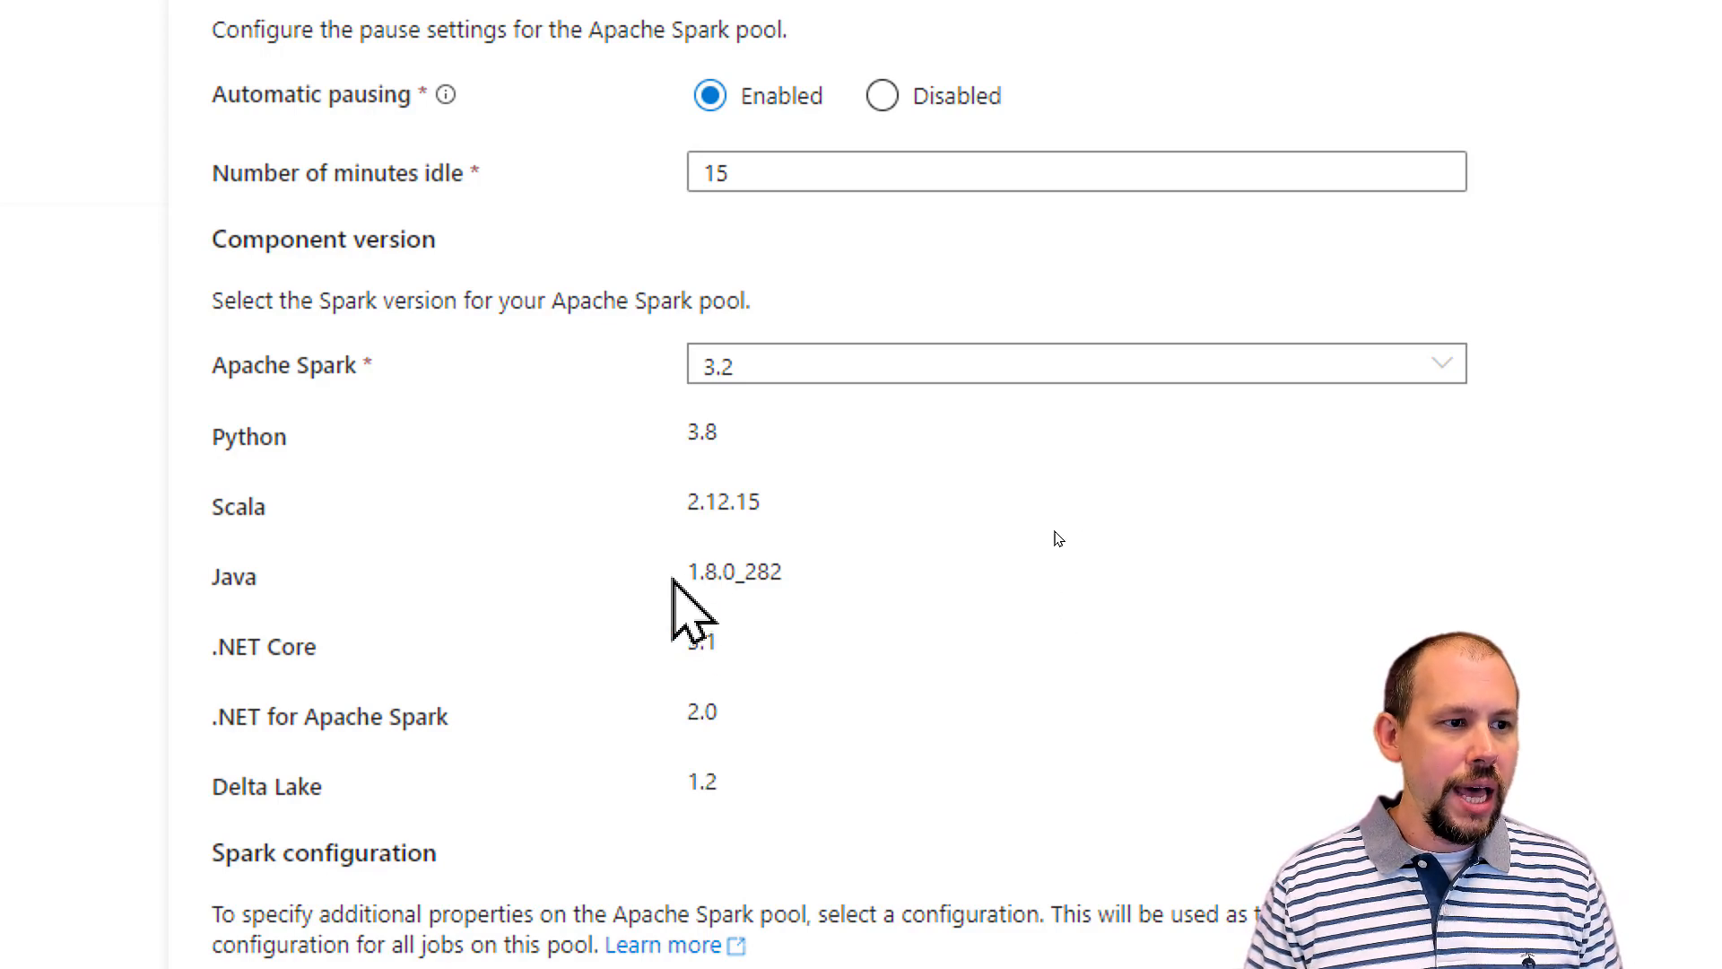
left_click_drag(689, 503, 846, 526)
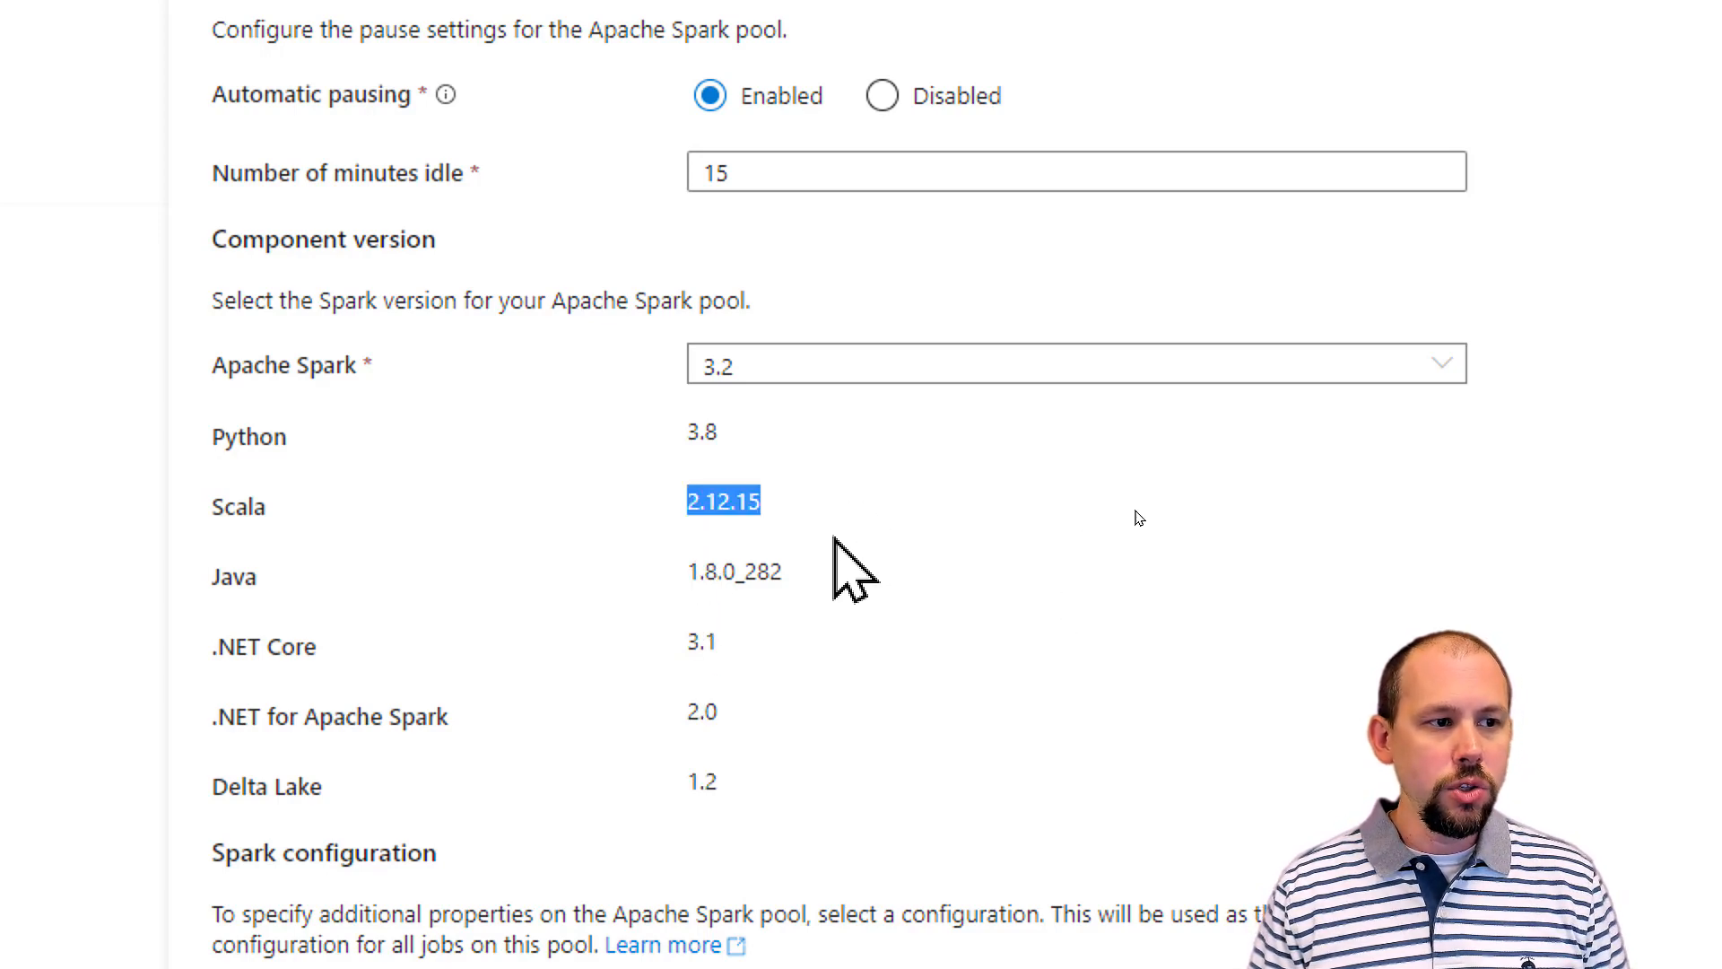
left_click_drag(691, 434, 762, 454)
Step: Switch the Apache Spark version to 2.4 to compare its component versions, and set it back to 3.2
left_click(788, 375)
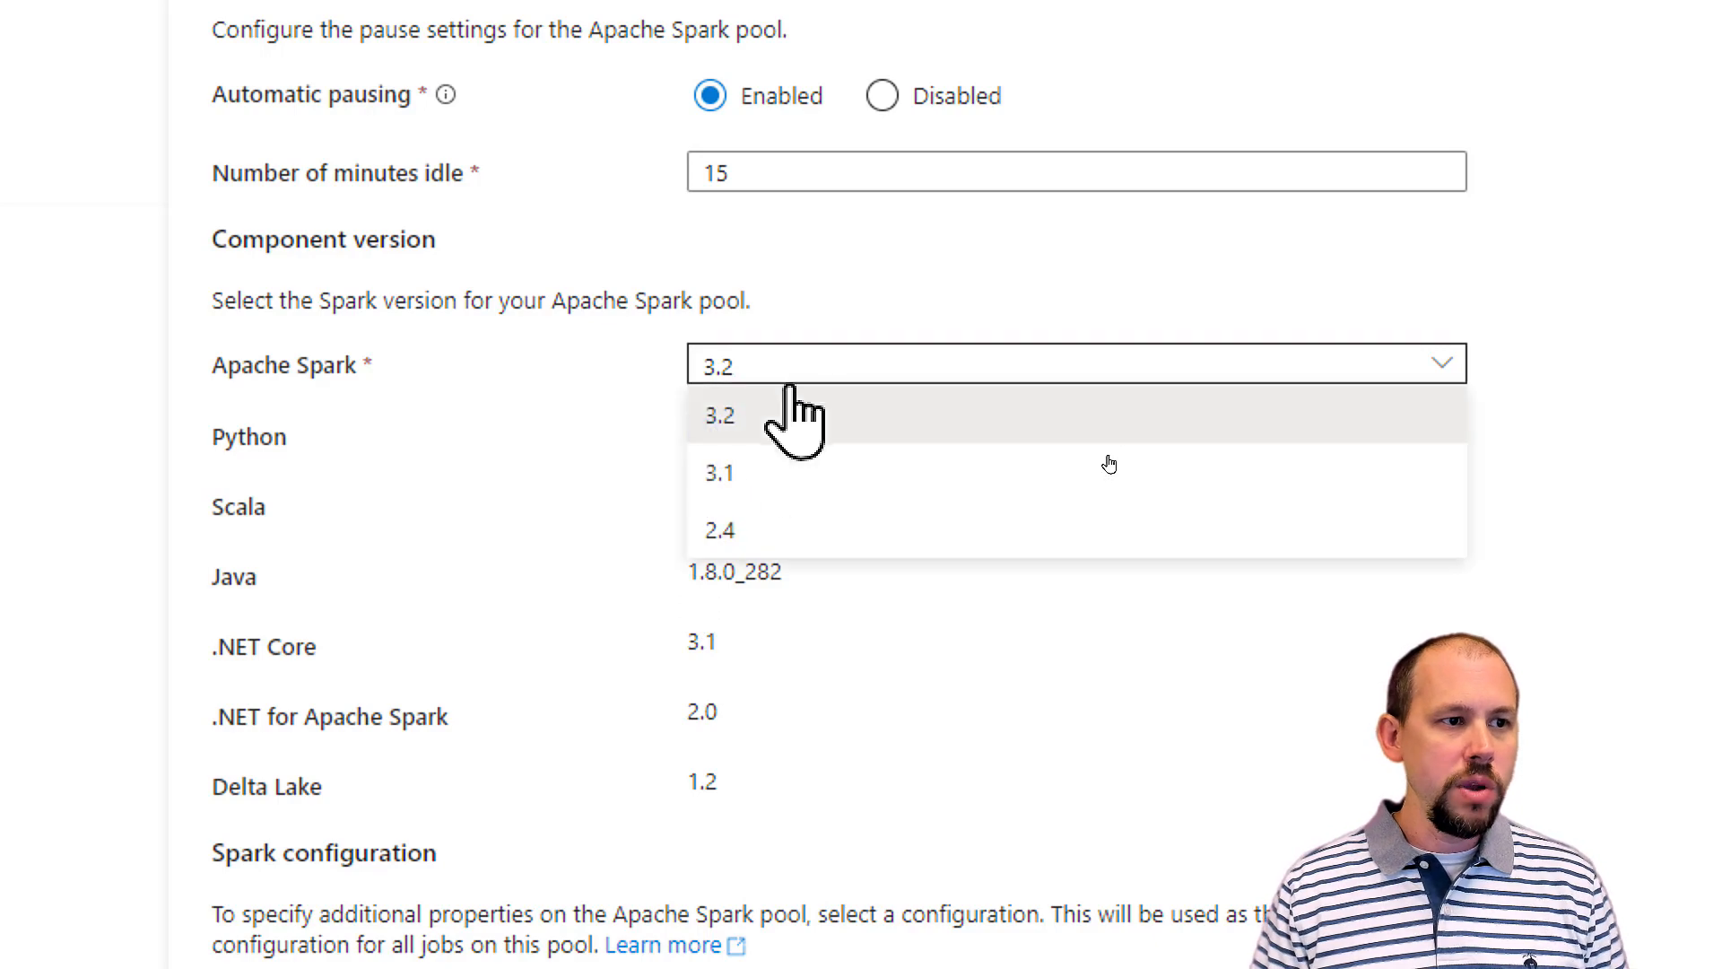
left_click(730, 530)
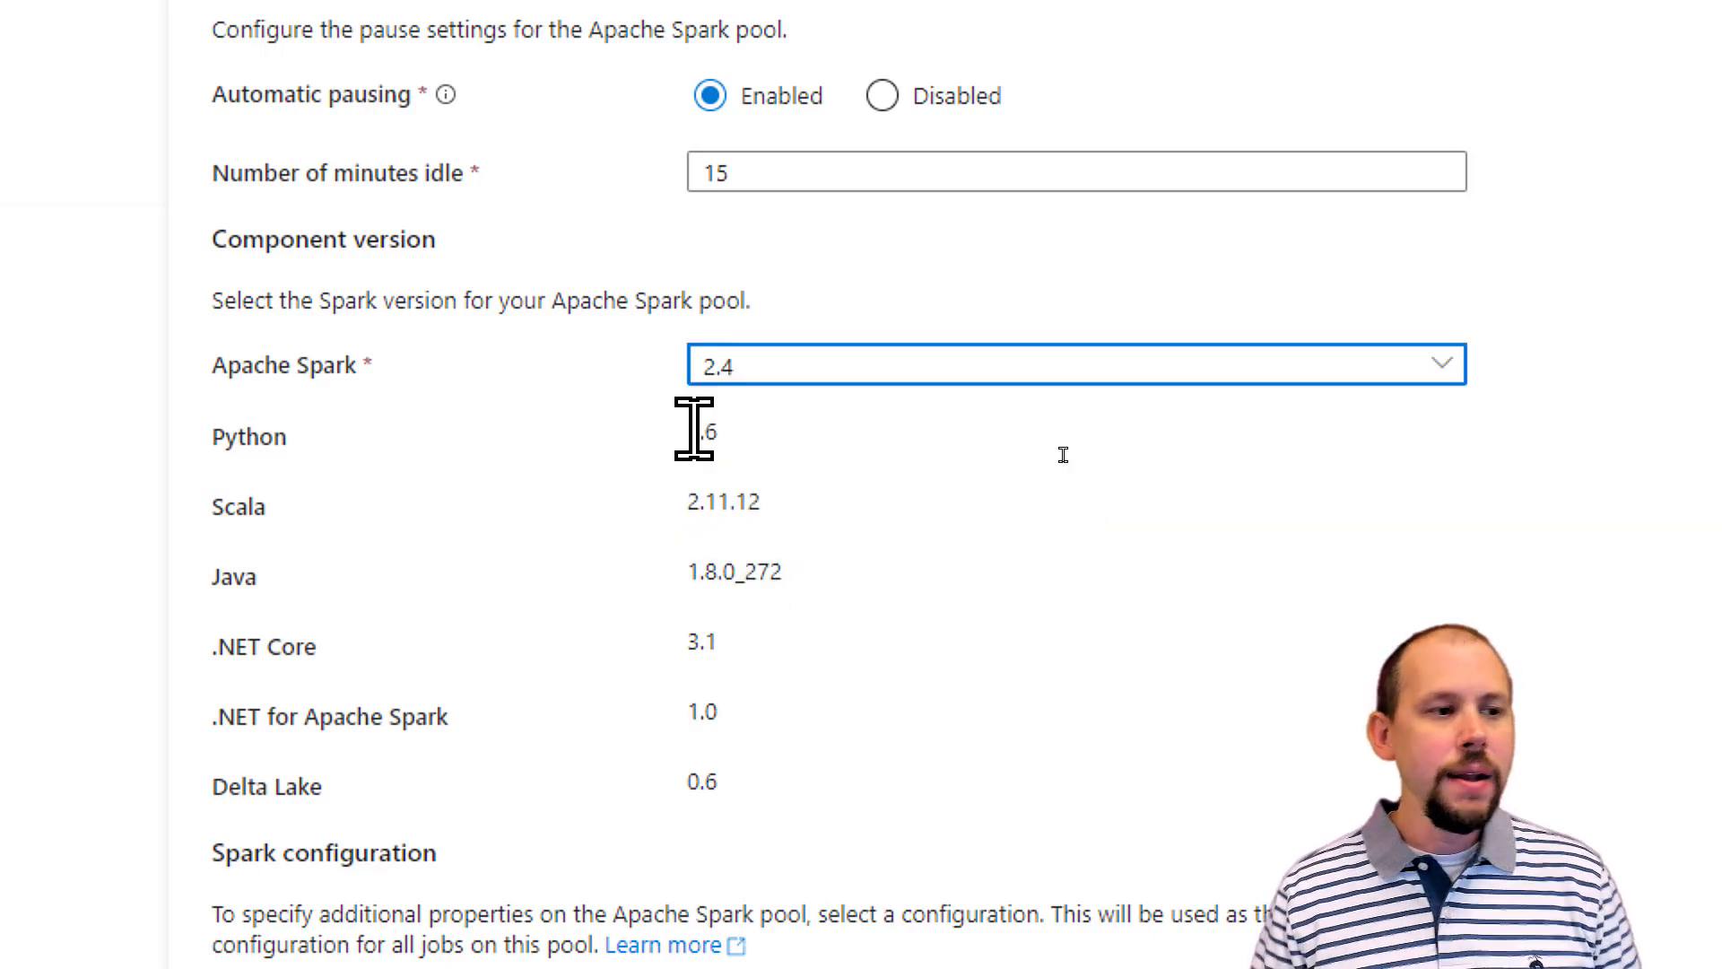
left_click_drag(688, 441, 720, 429)
left_click_drag(688, 510, 749, 513)
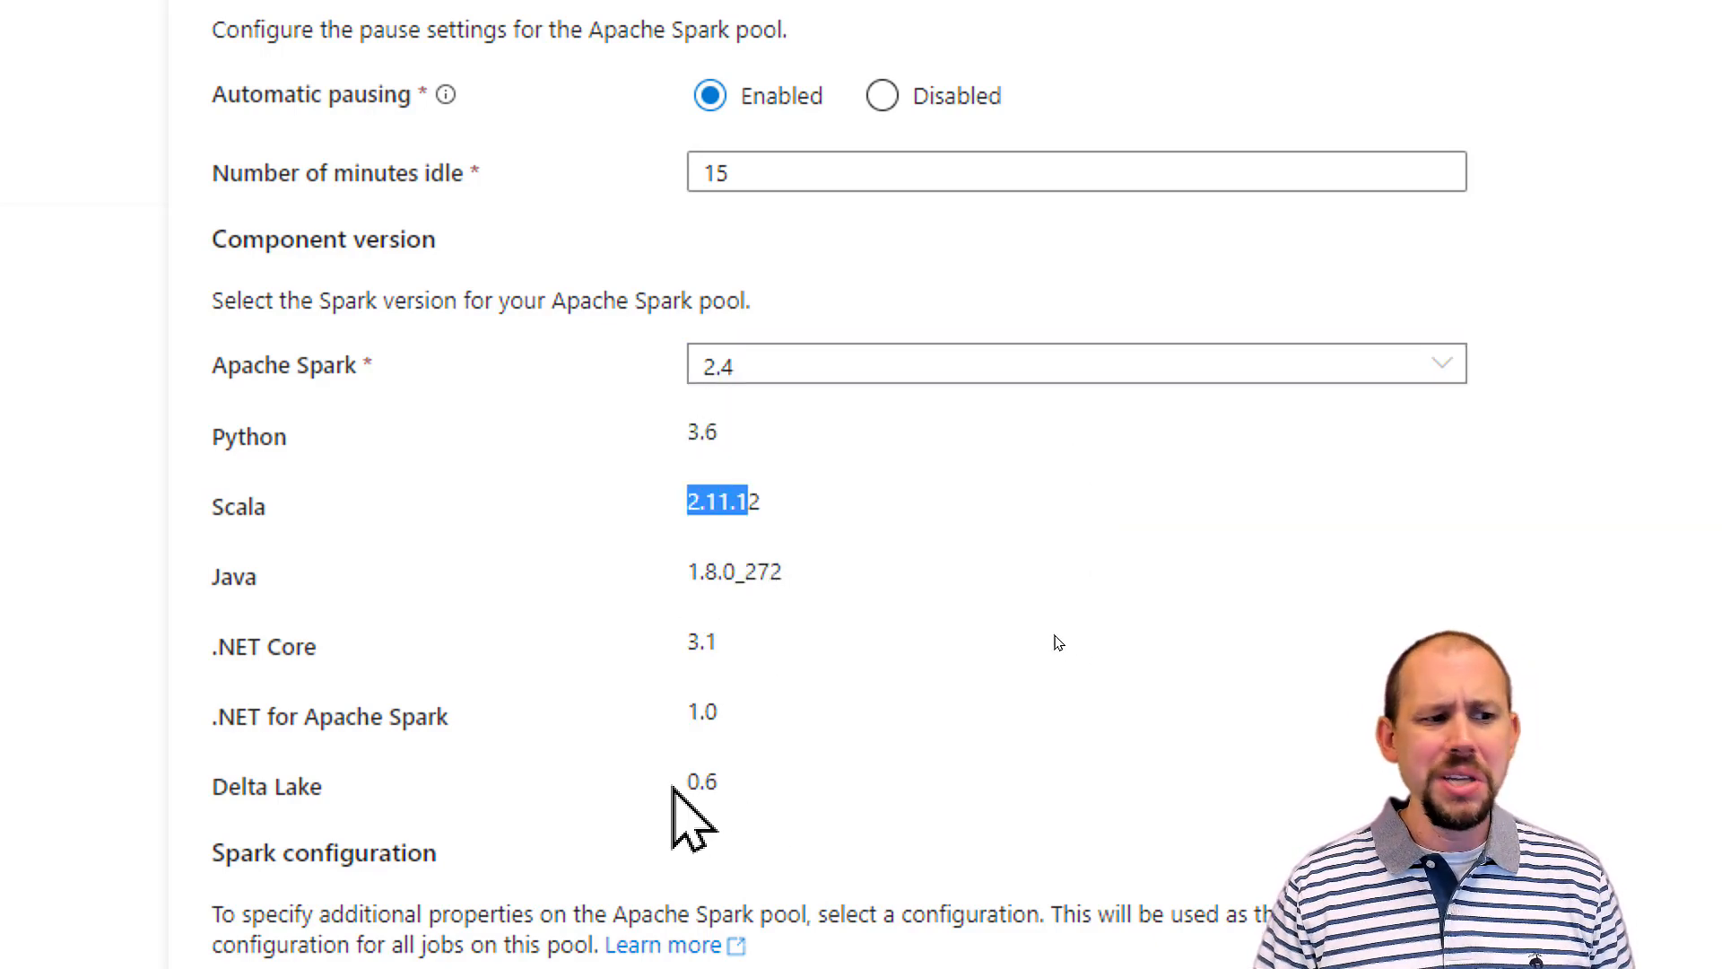
left_click_drag(673, 789, 796, 806)
left_click_drag(689, 711, 791, 714)
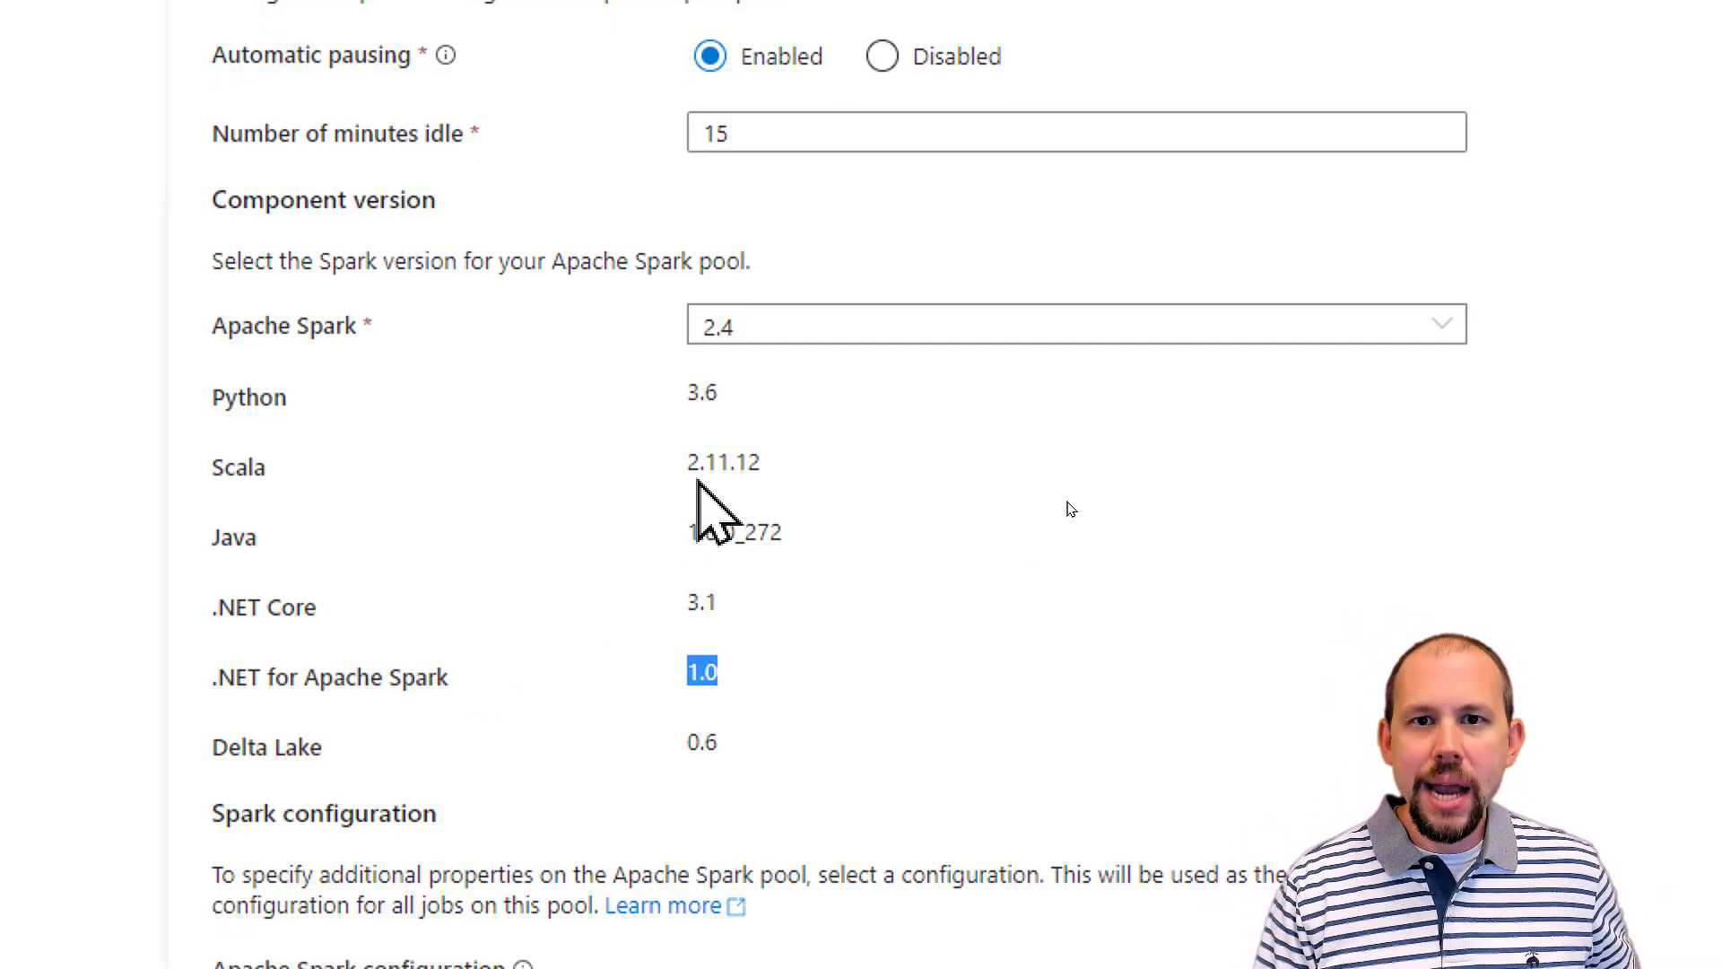
left_click(798, 332)
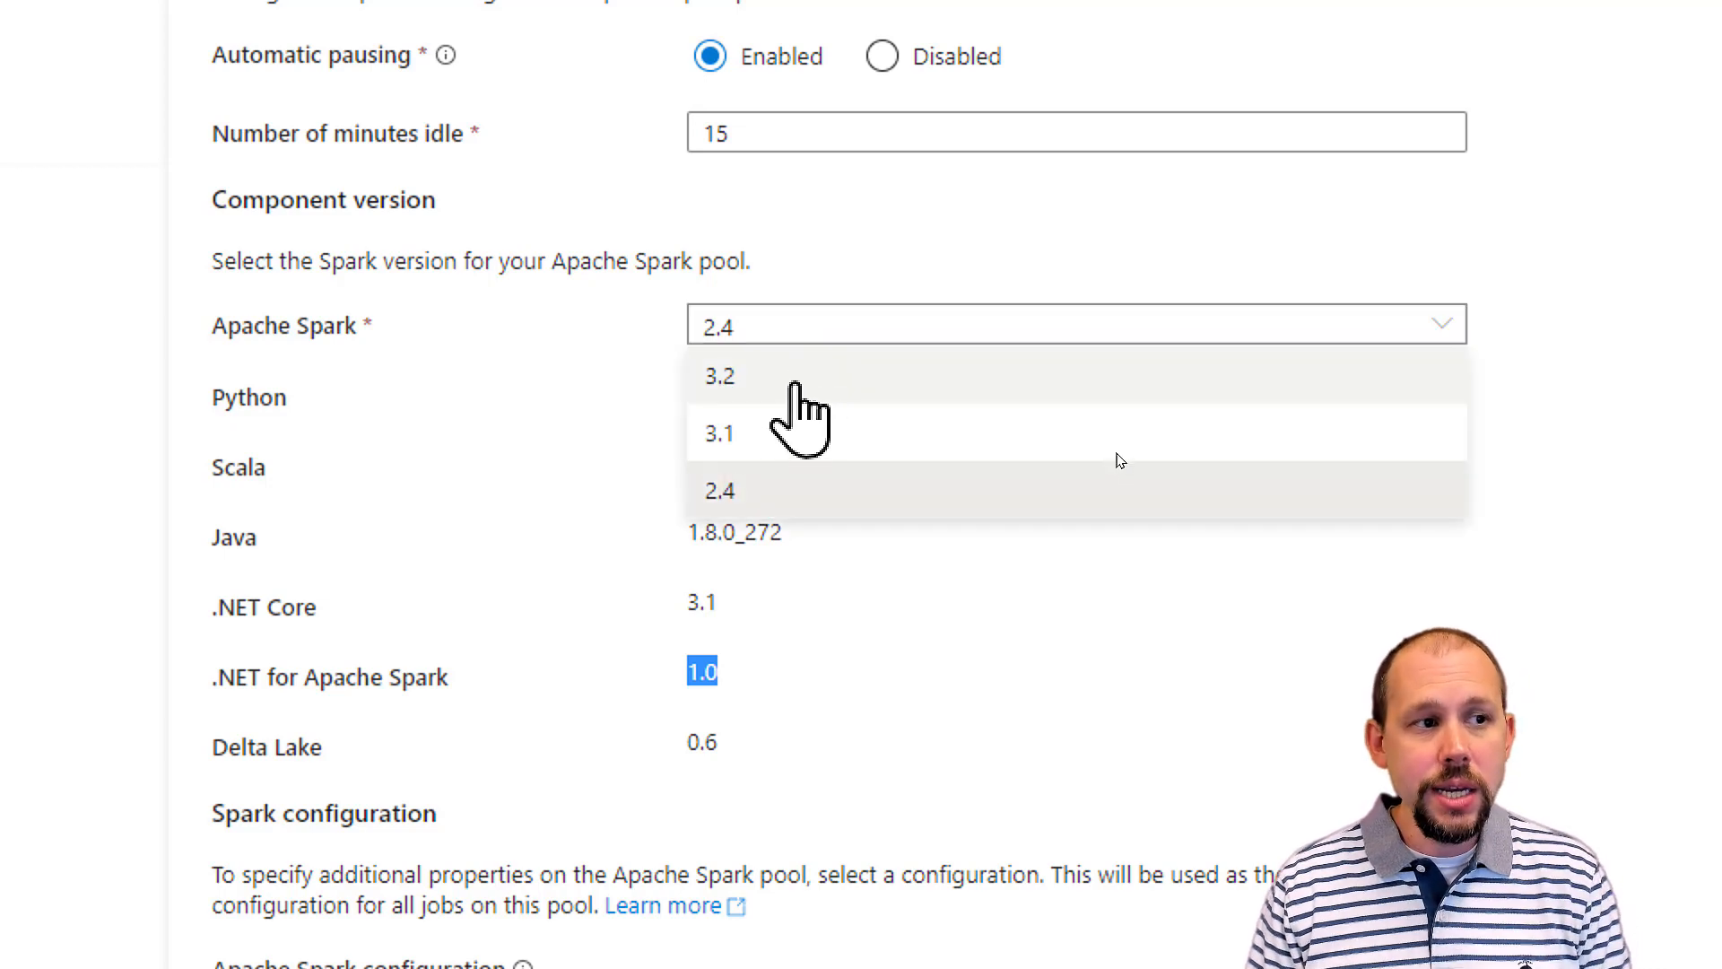
left_click(798, 374)
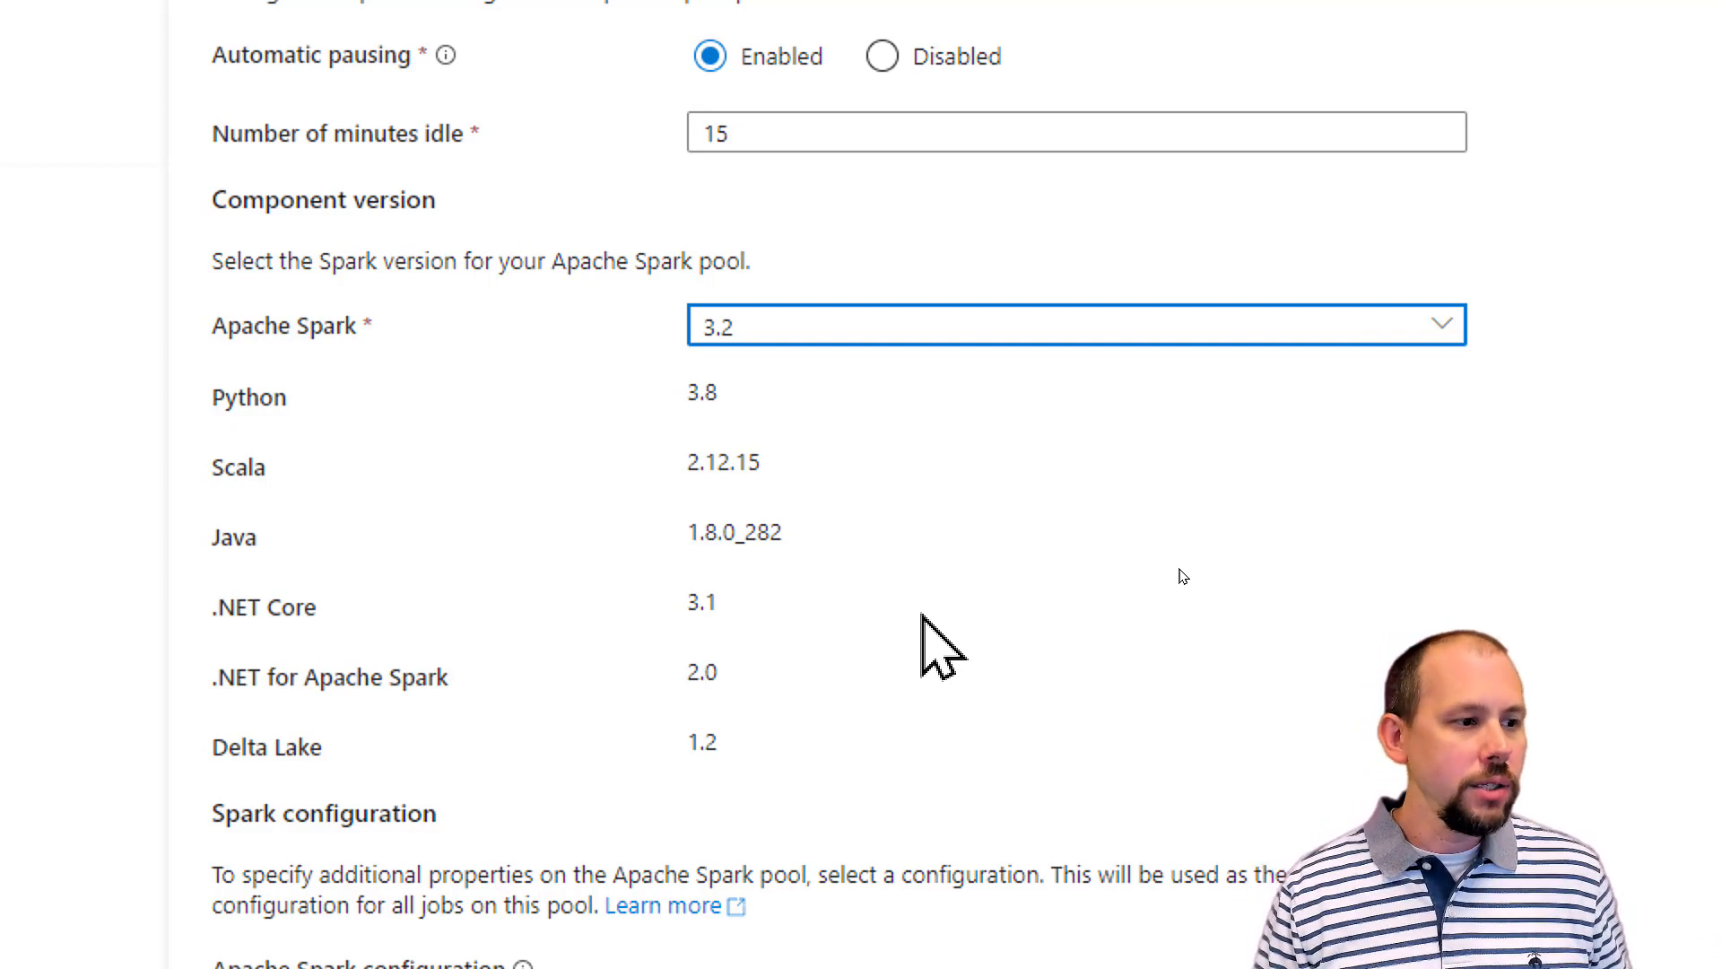
Step: Examine the Spark configuration, the session level packages option with its explanation, and the intelligent cache settings
scroll(942, 673, "down", 2)
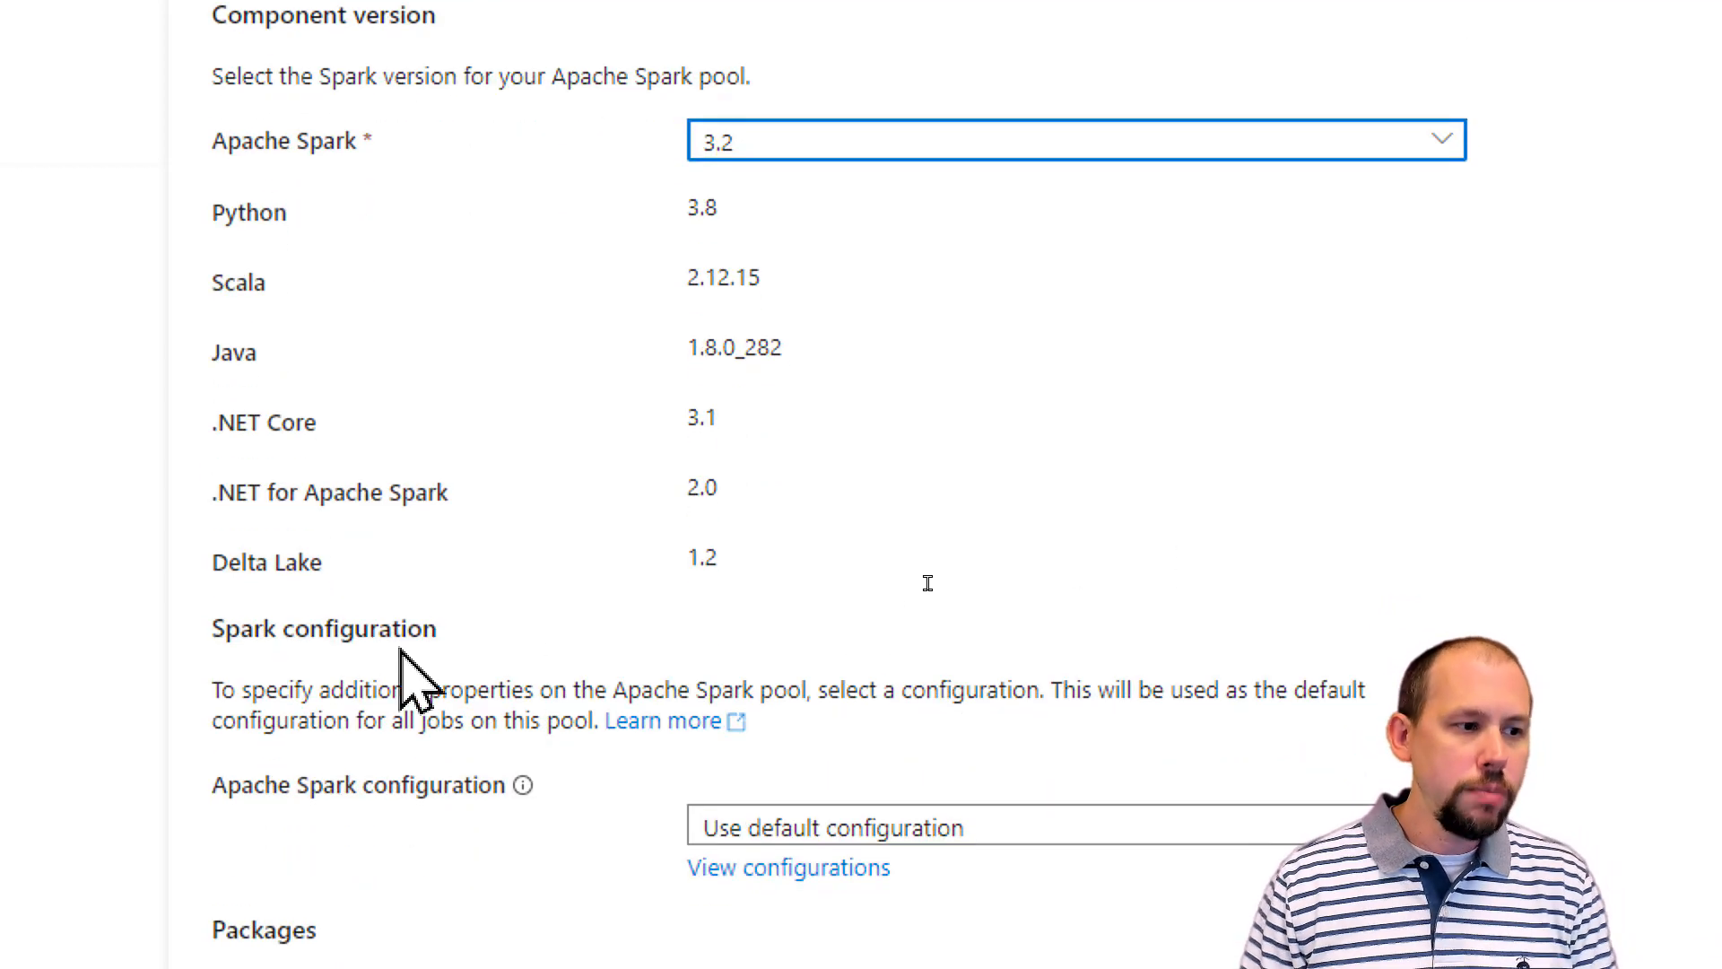
scroll(927, 584, "down", 2)
scroll(1093, 793, "down", 3)
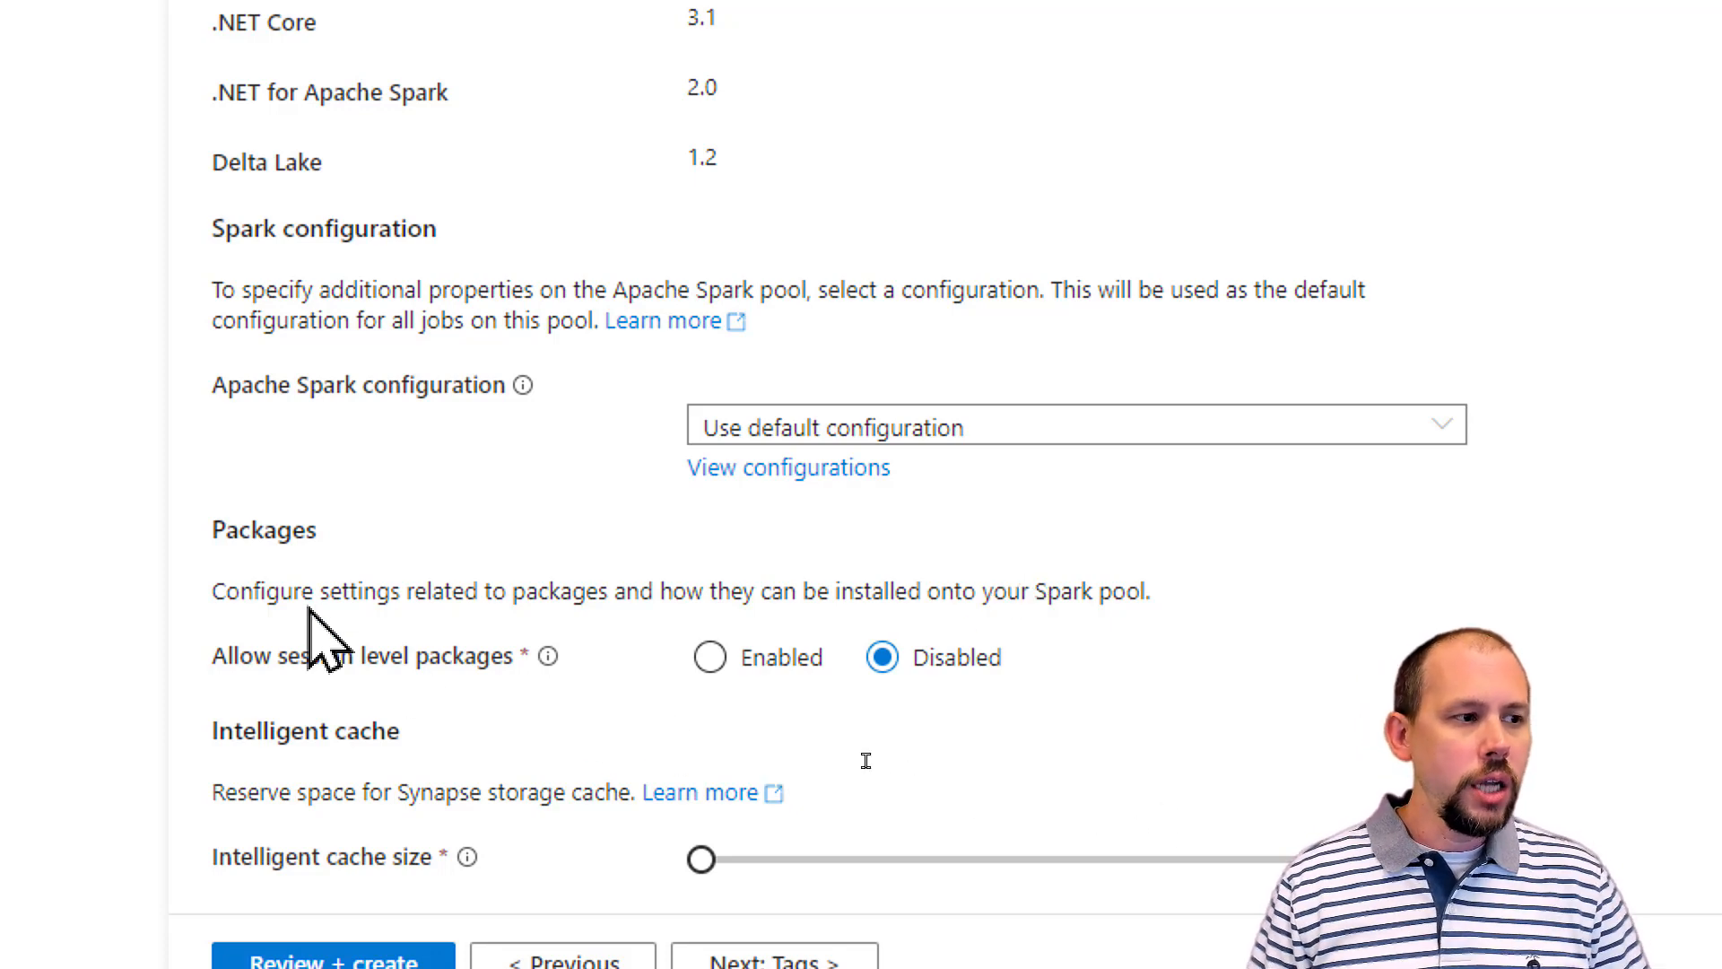
left_click_drag(271, 660, 507, 679)
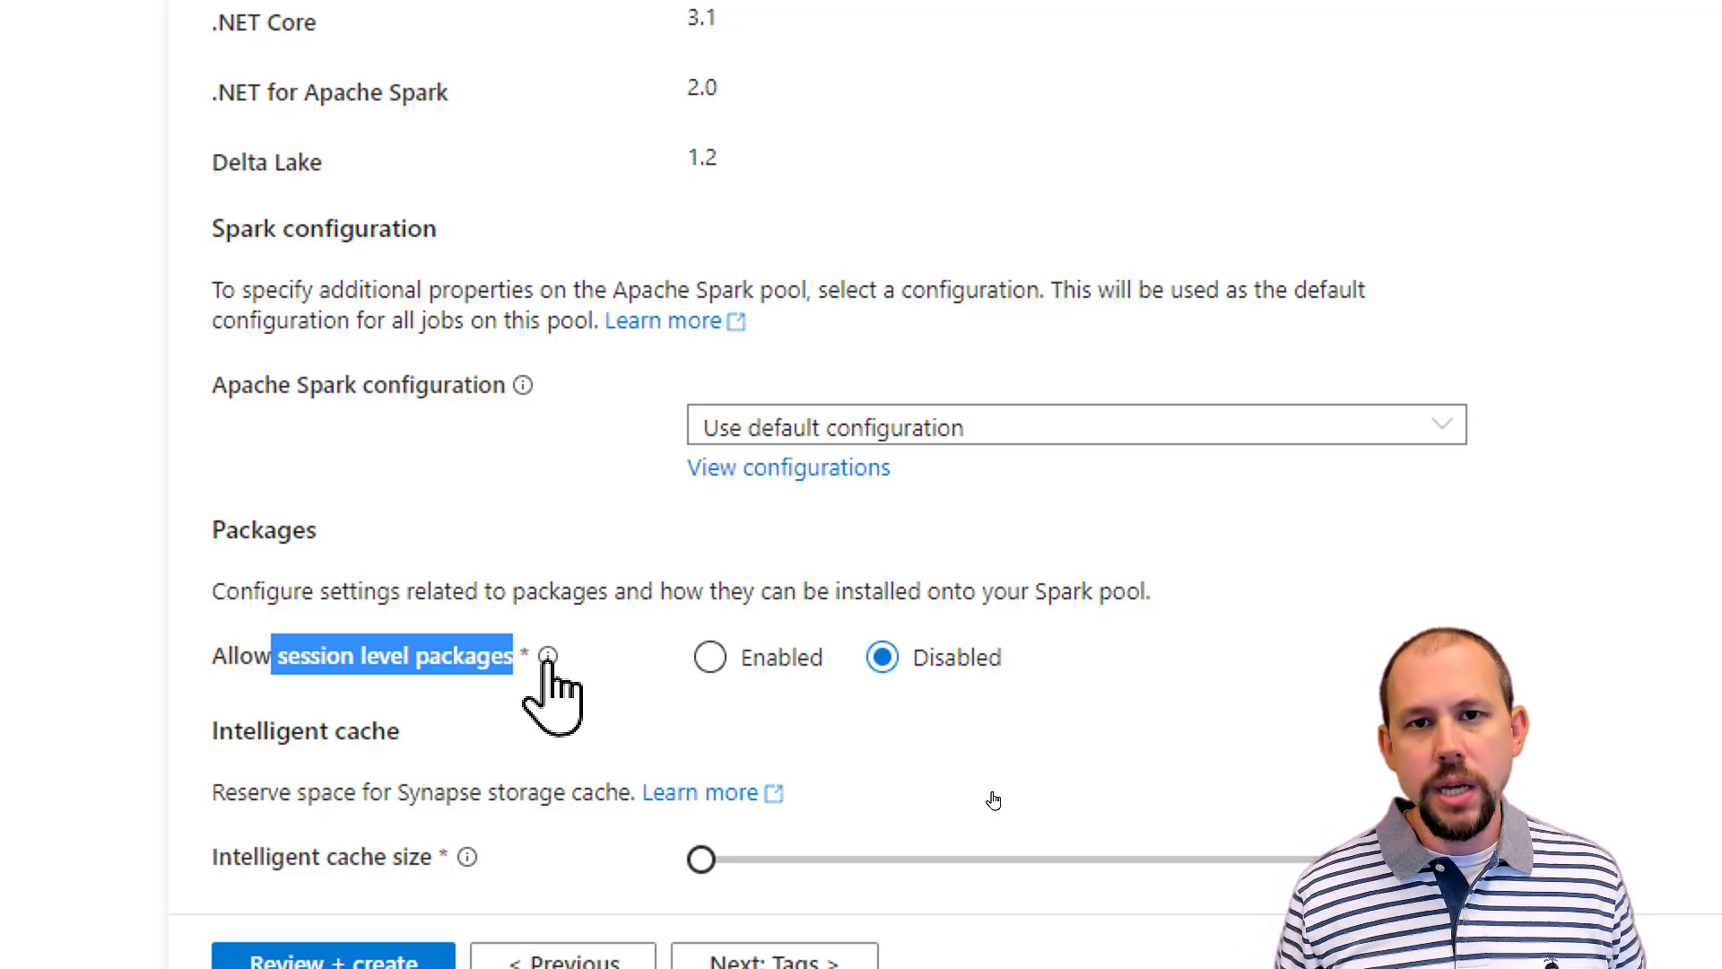
mouse_move(549, 662)
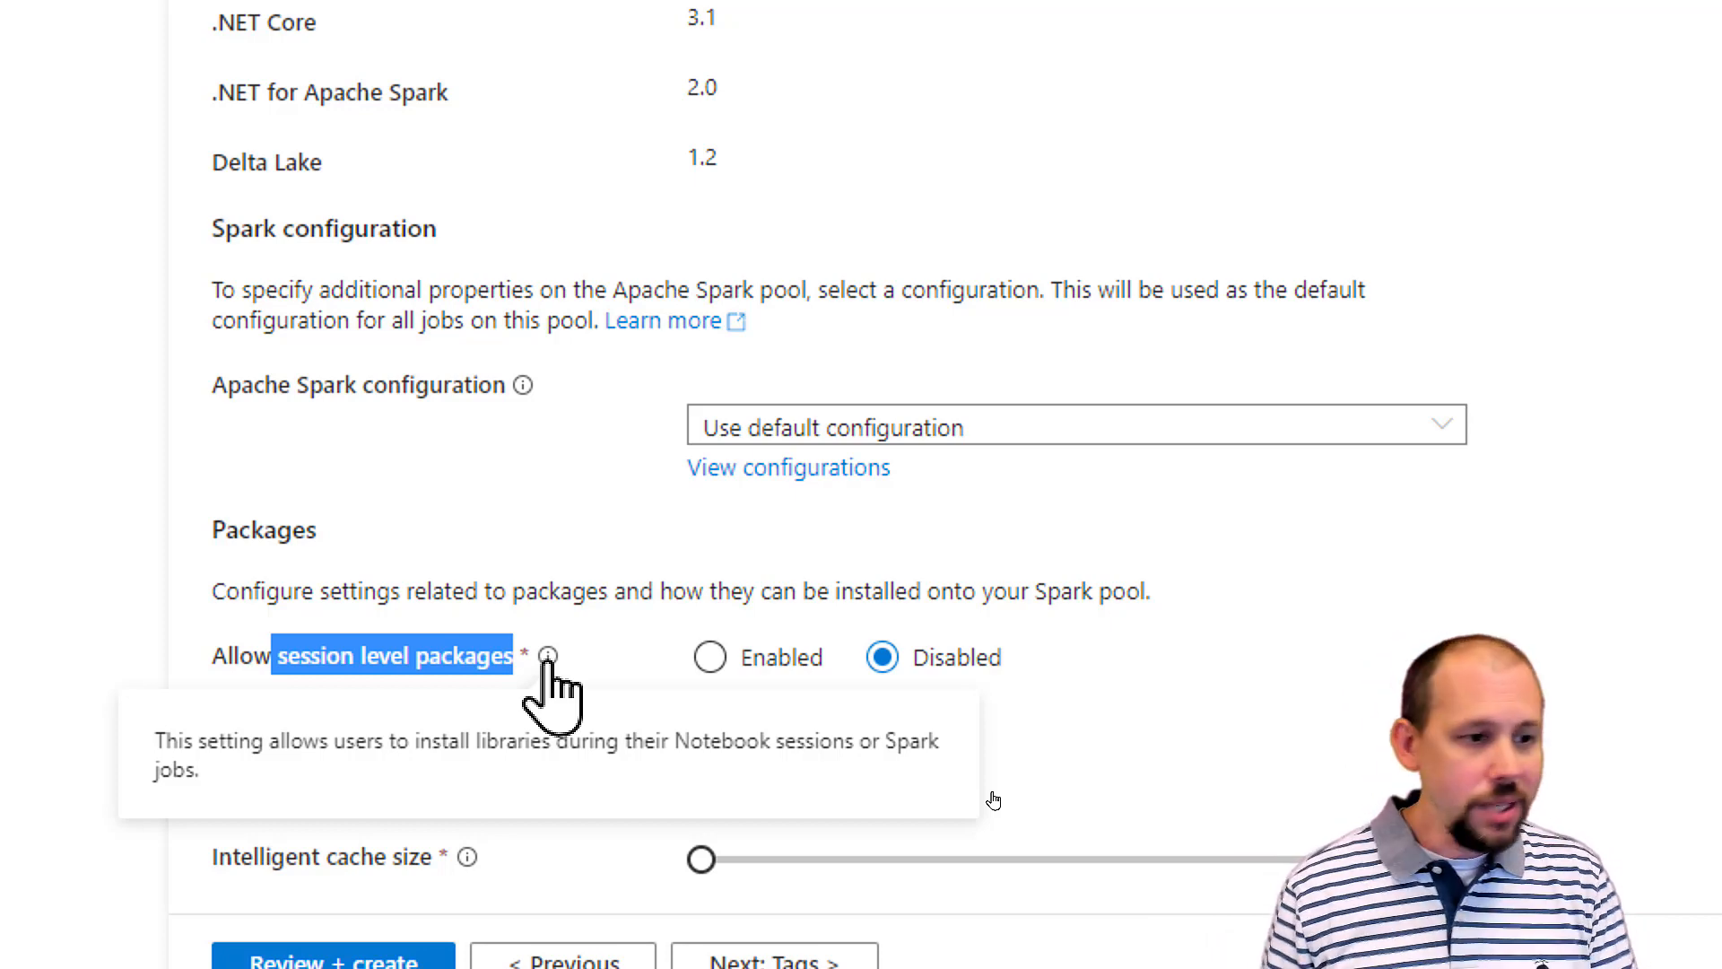
scroll(654, 691, "down", 1)
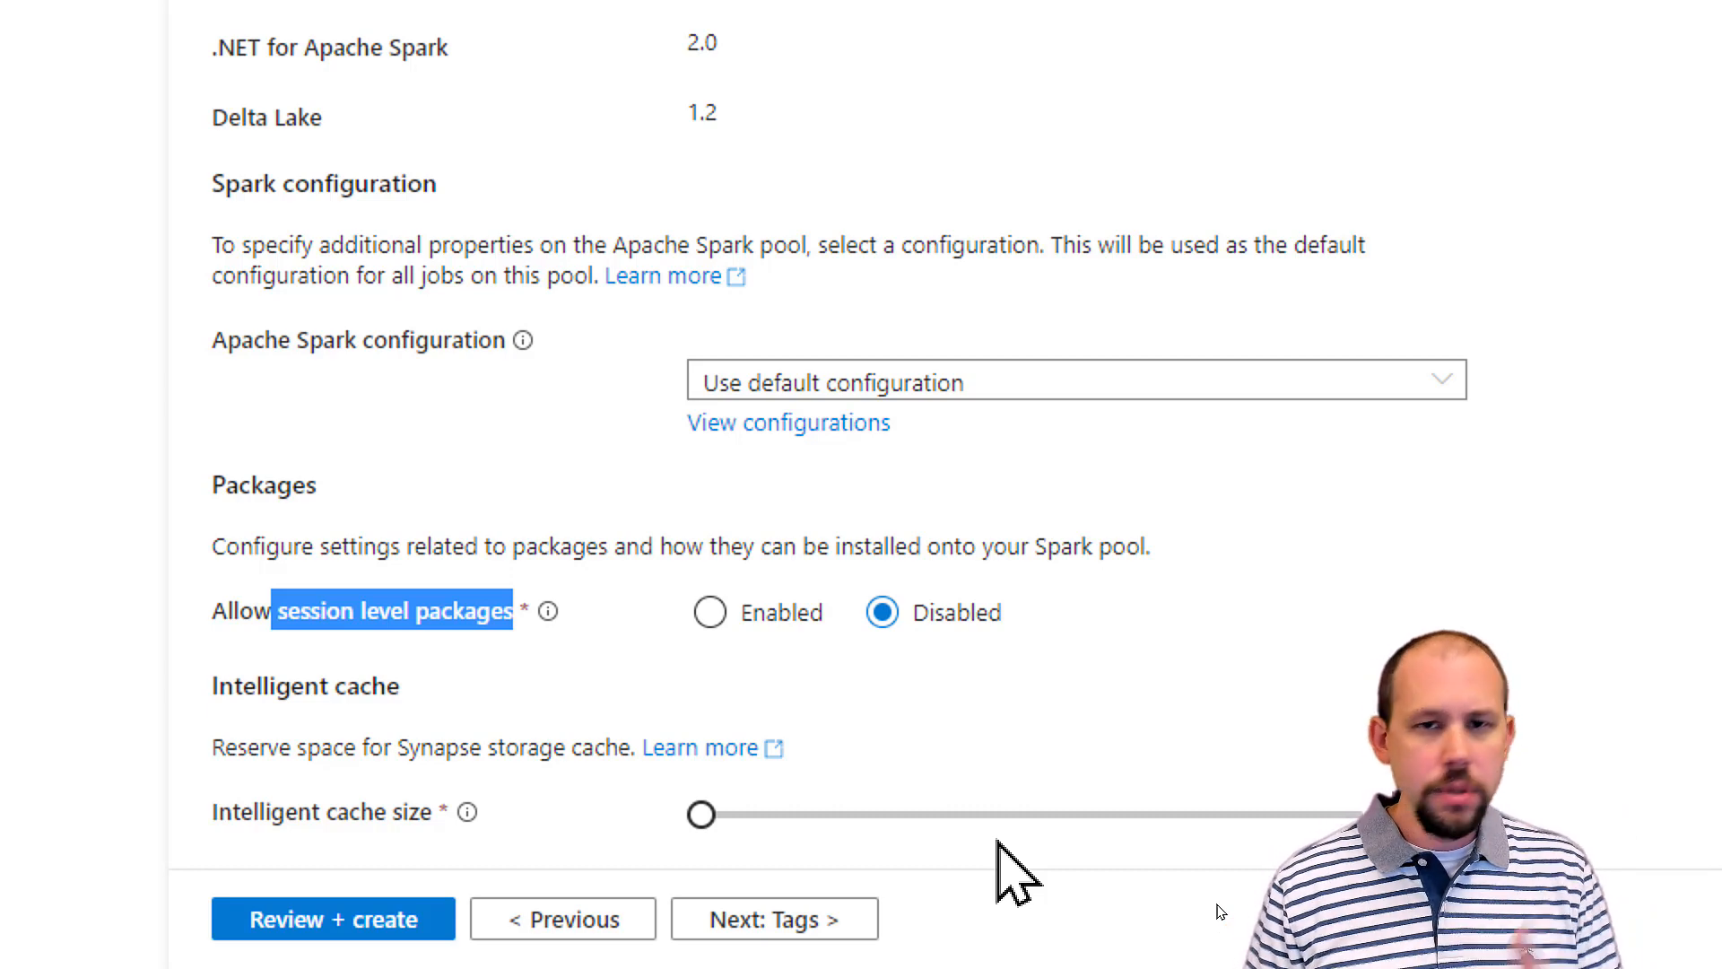
Step: Set the pool's node size to Small (4 vCores / 32 GB) in the basic settings and return to the additional settings
left_click(633, 926)
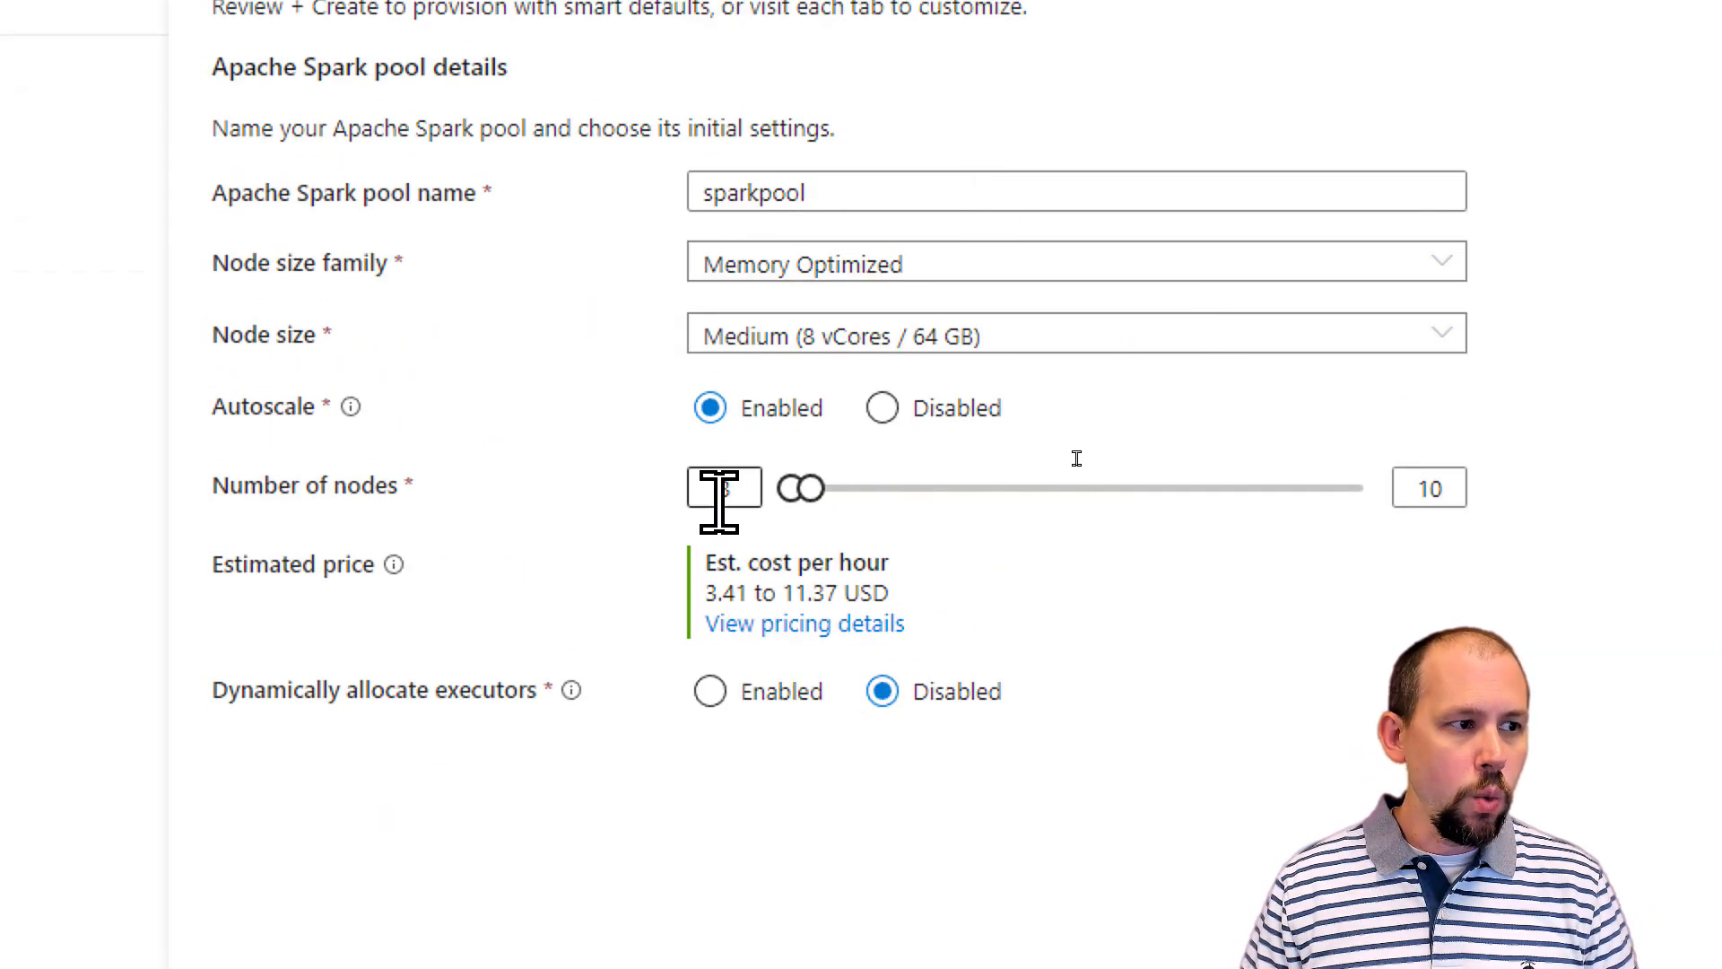
left_click(724, 499)
left_click(770, 345)
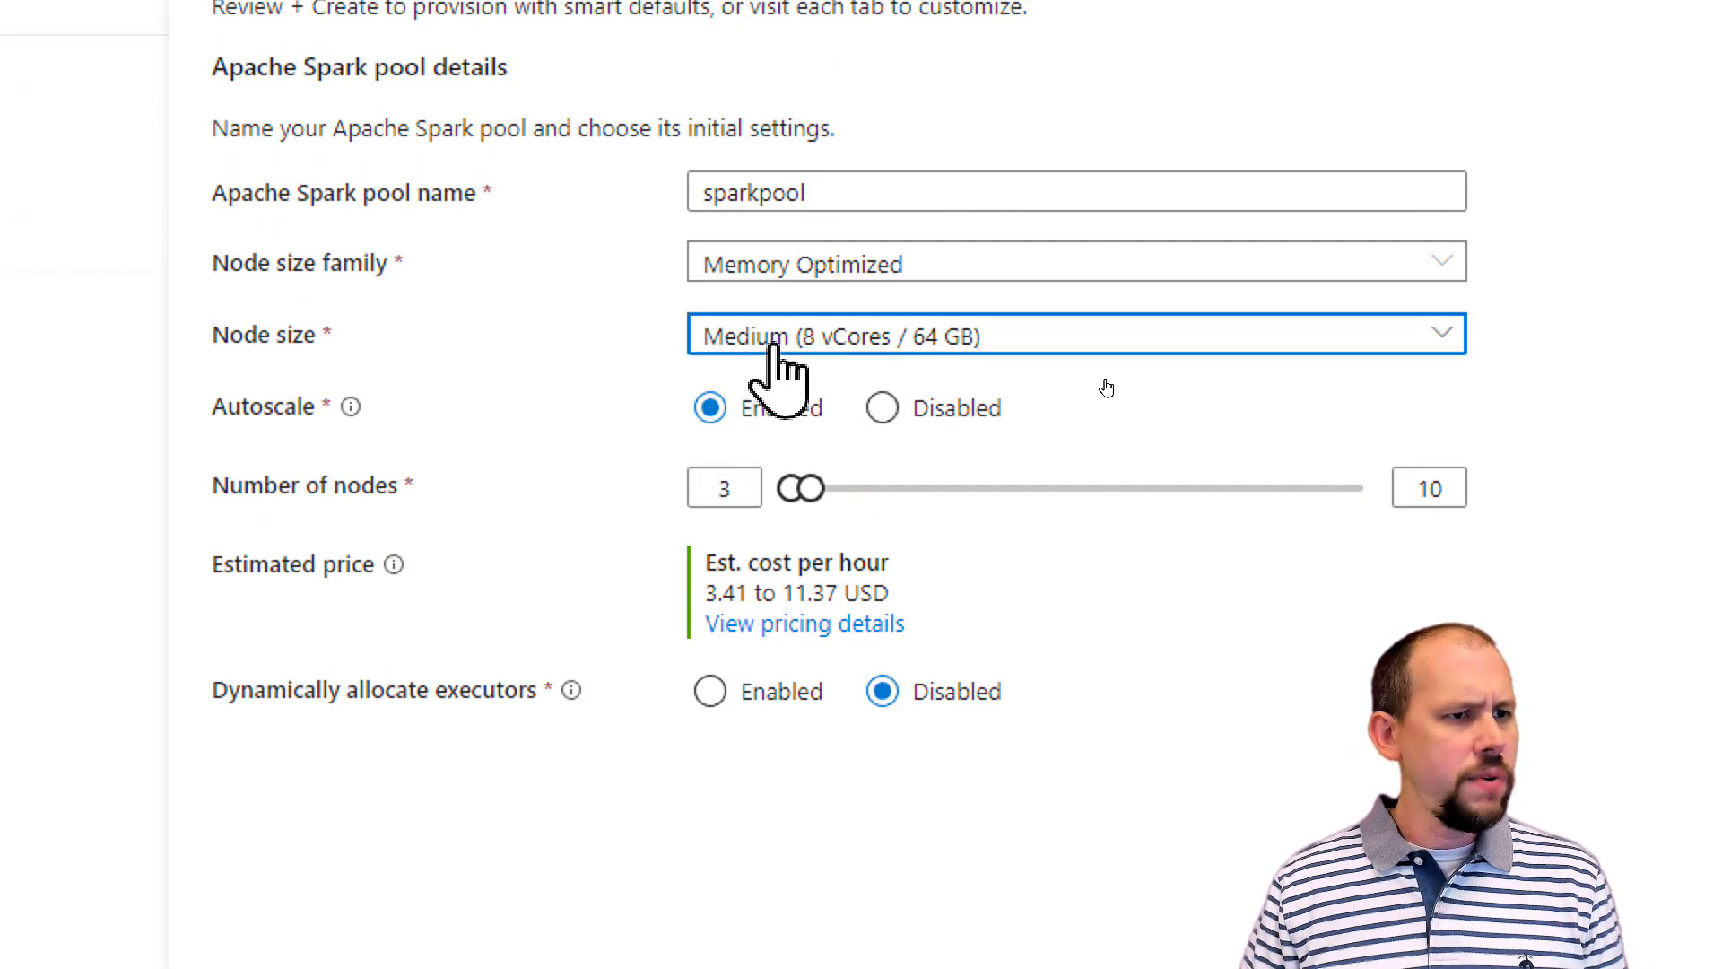
left_click(1112, 393)
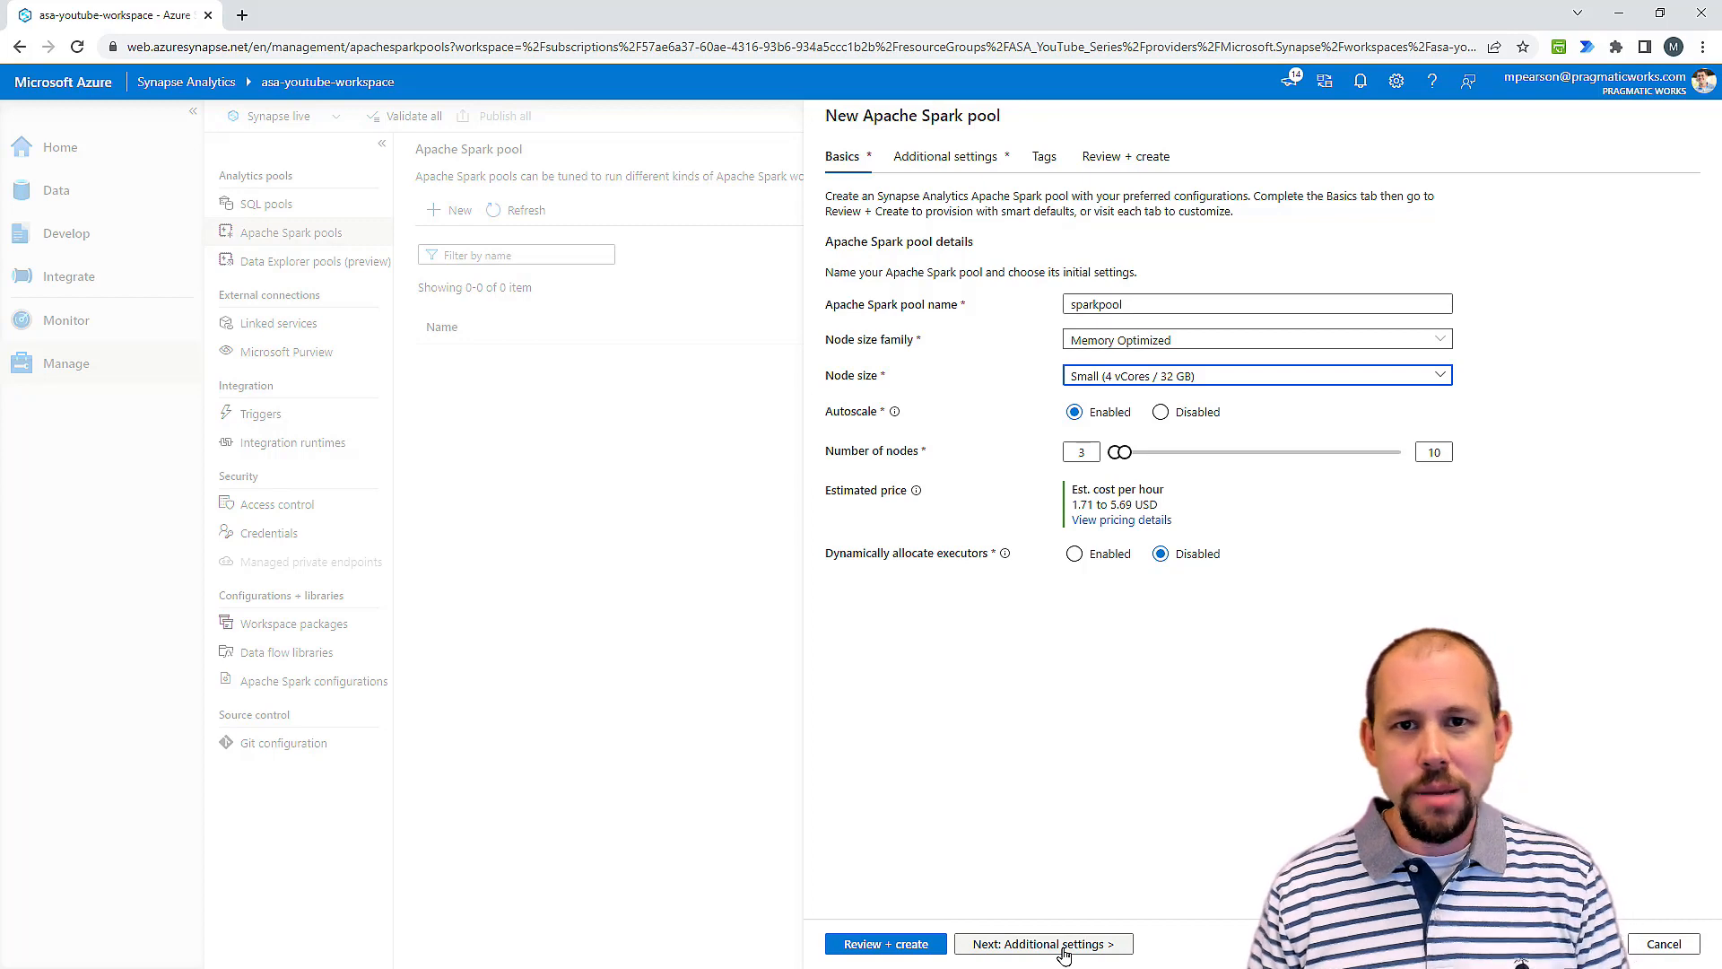
left_click(1064, 952)
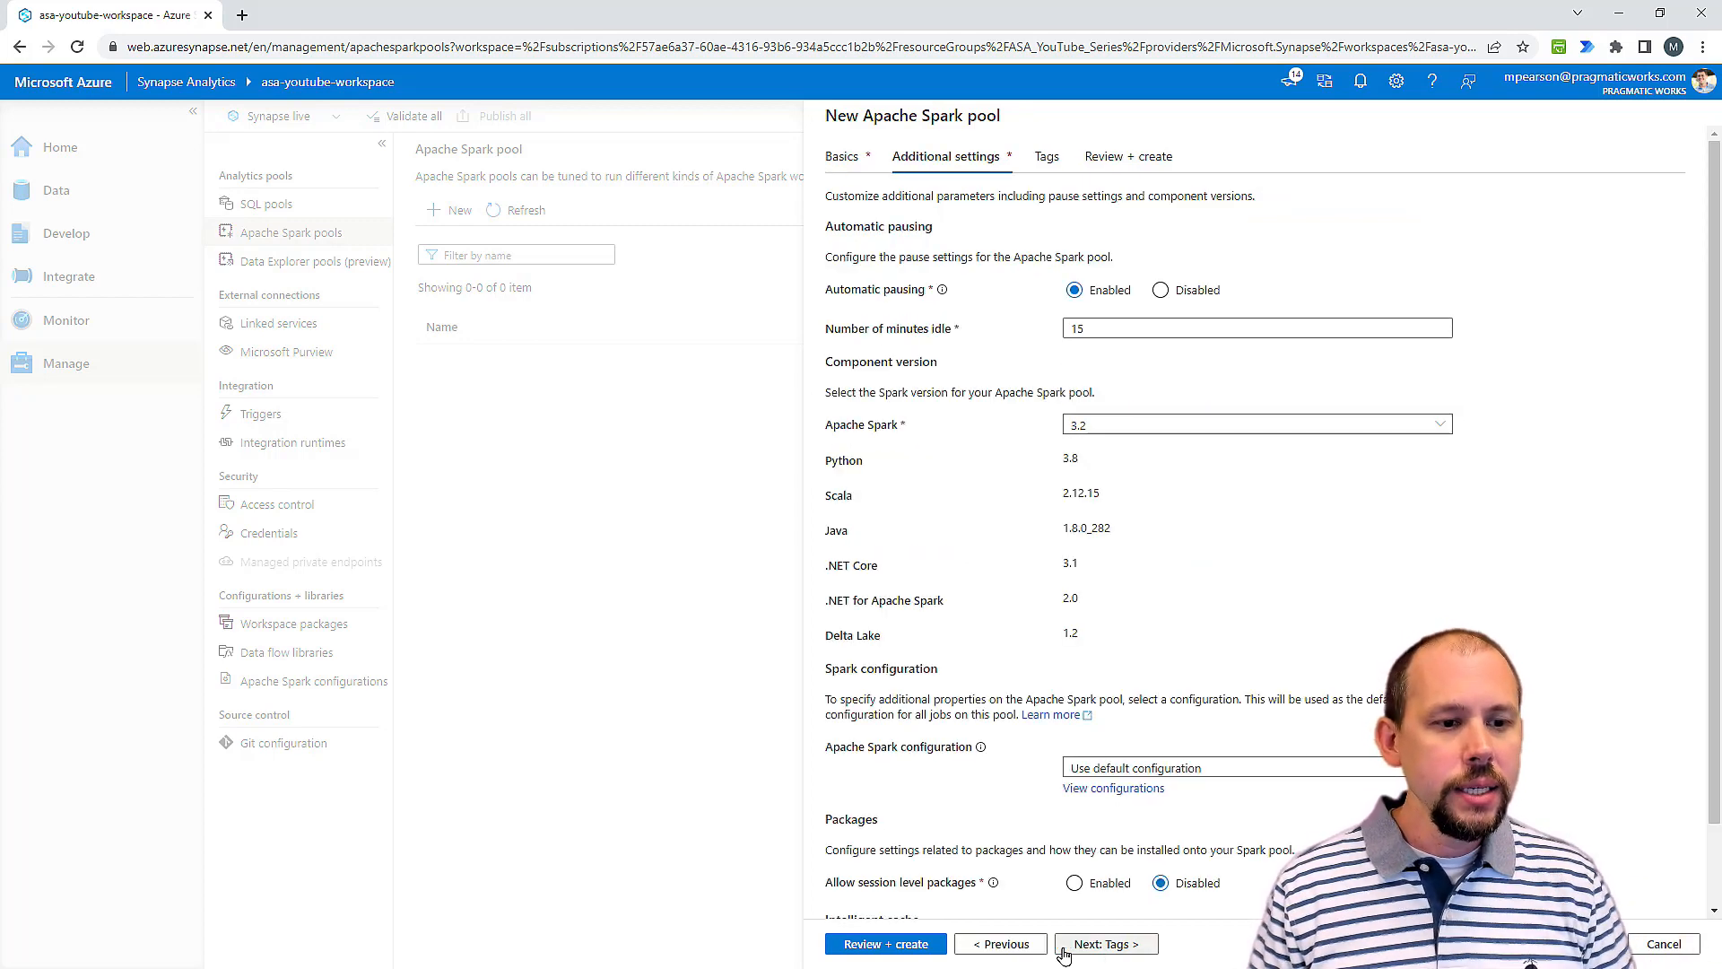
Step: Increase the intelligent cache size in the additional settings and proceed to the pool's tags
scroll(1068, 942, "down", 2)
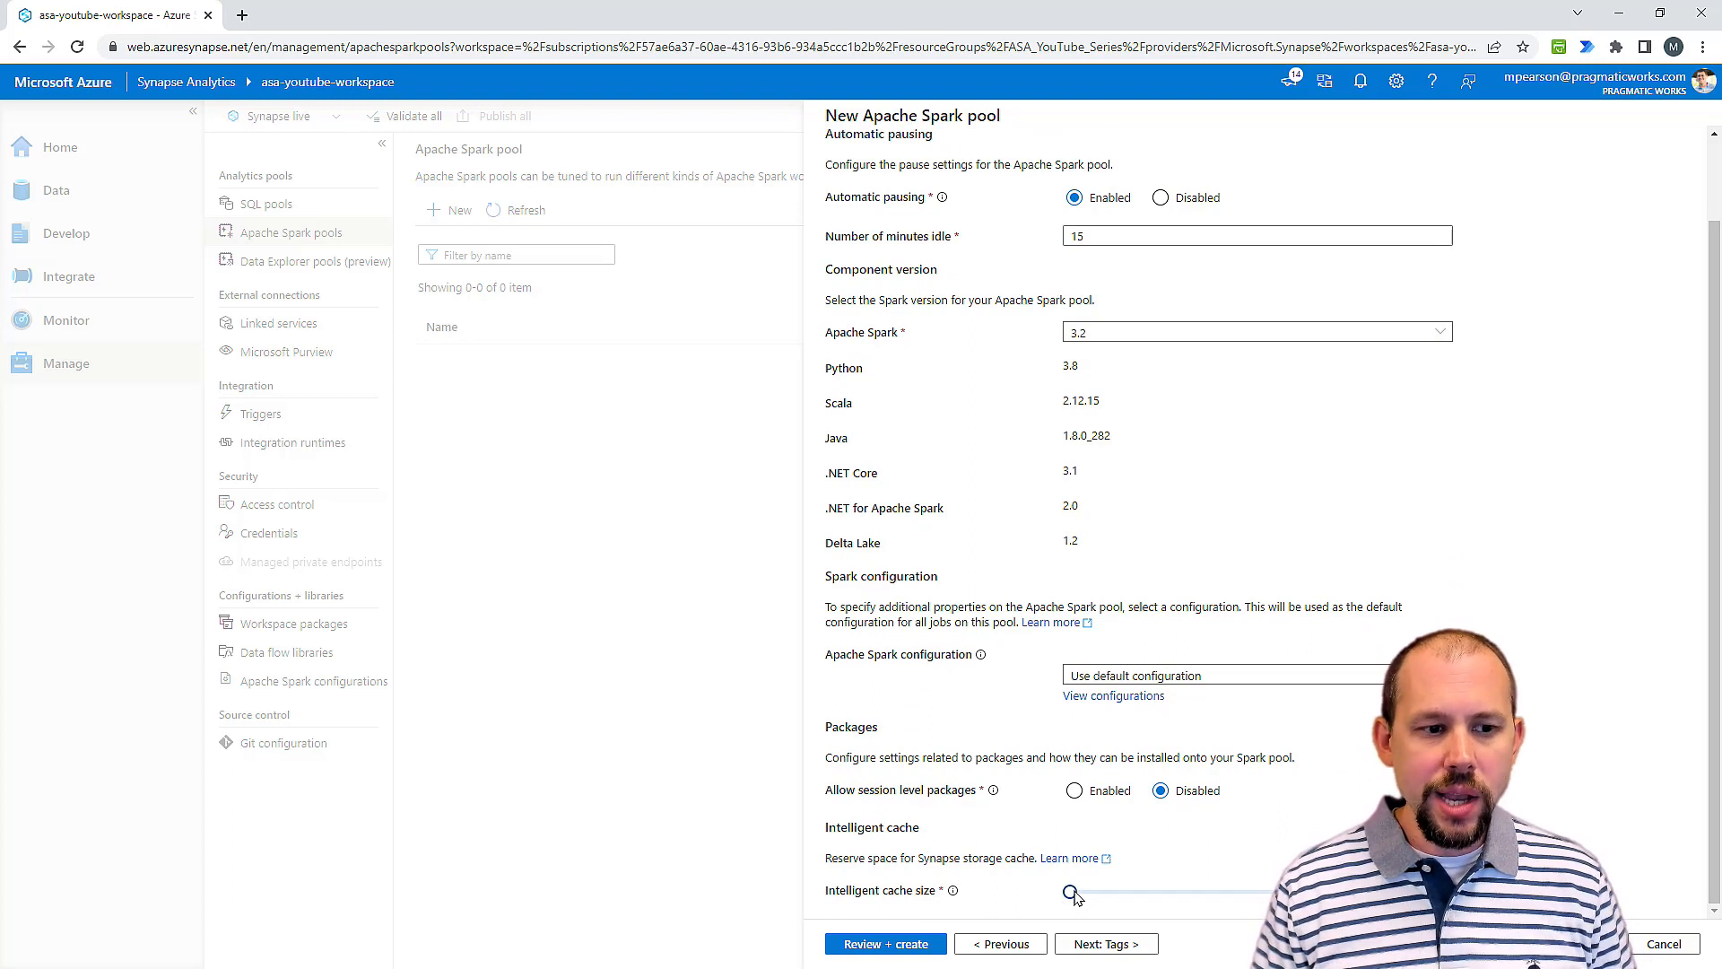
left_click_drag(1071, 892, 1252, 893)
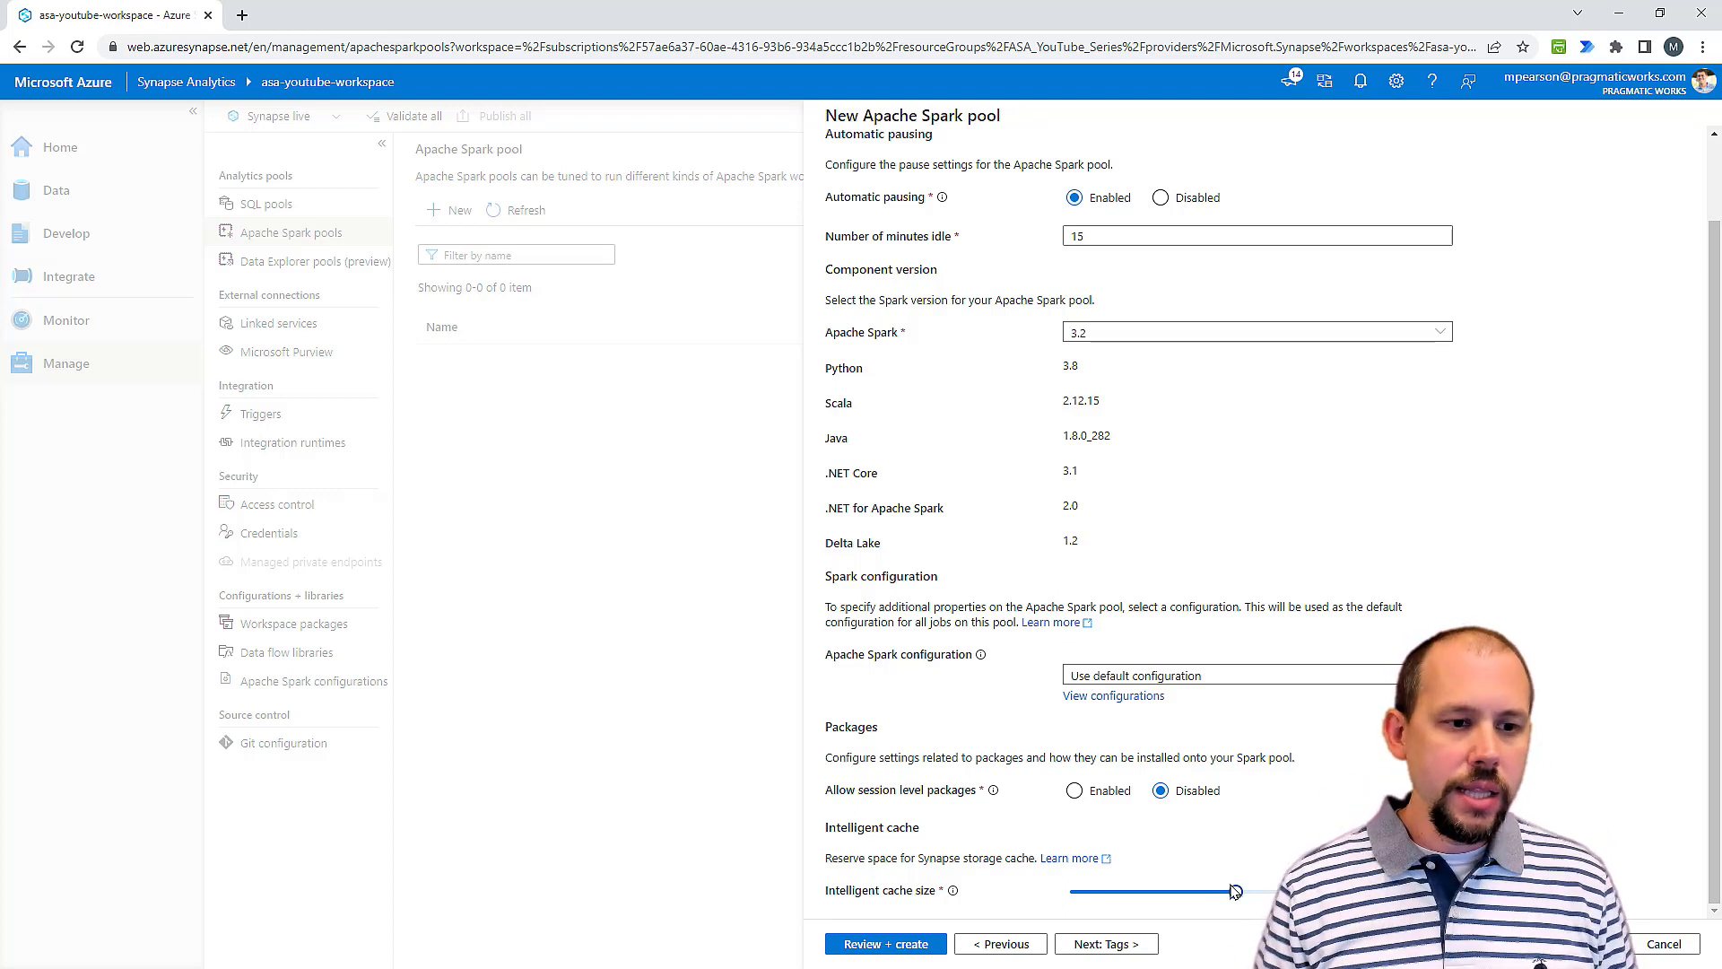
left_click(1128, 947)
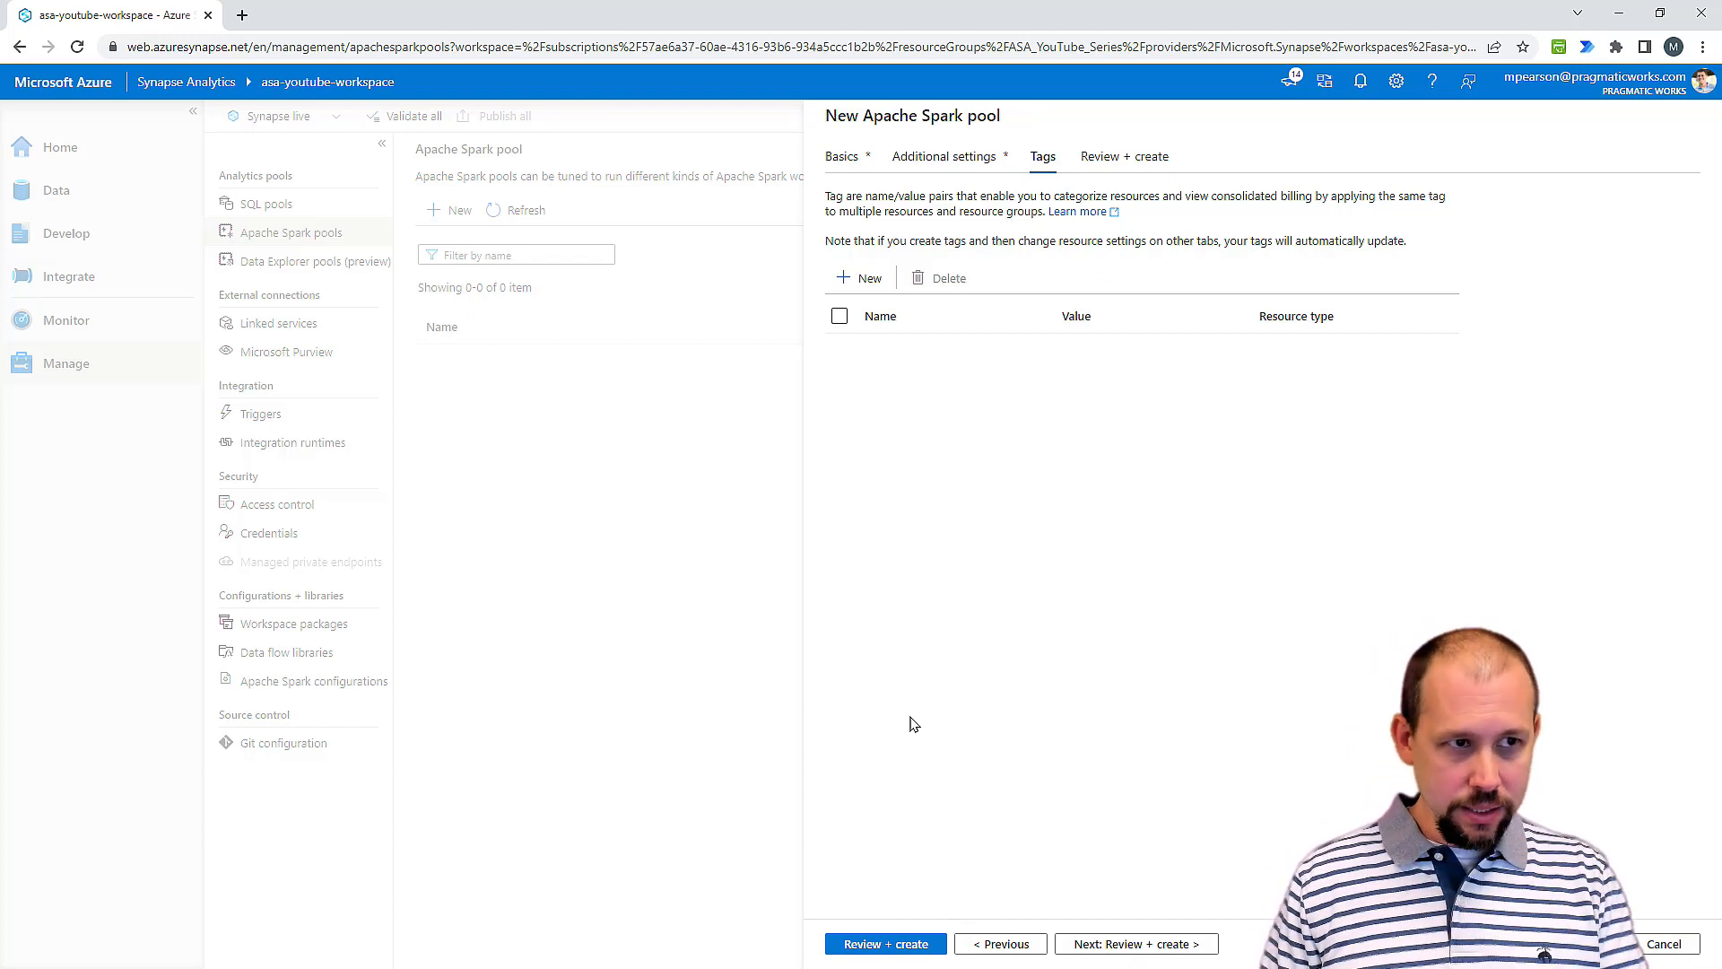
Step: Add tags named Owner and Purpose to the Spark pool without values, and delete both tags
left_click(849, 276)
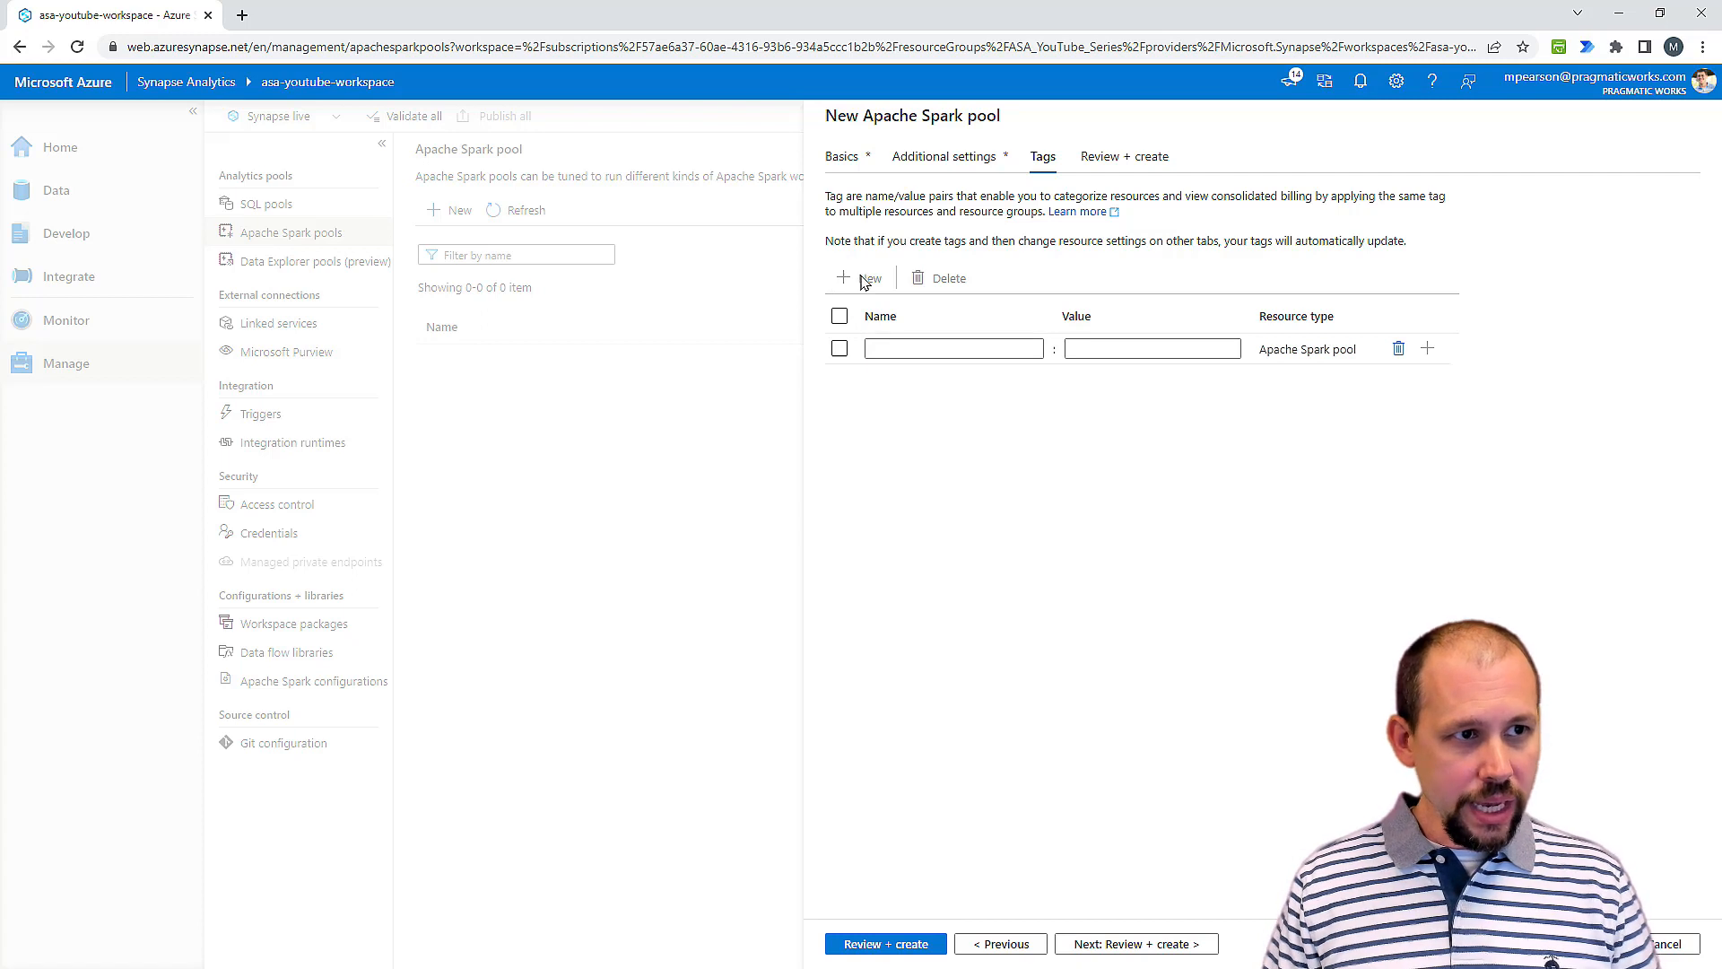
left_click(906, 339)
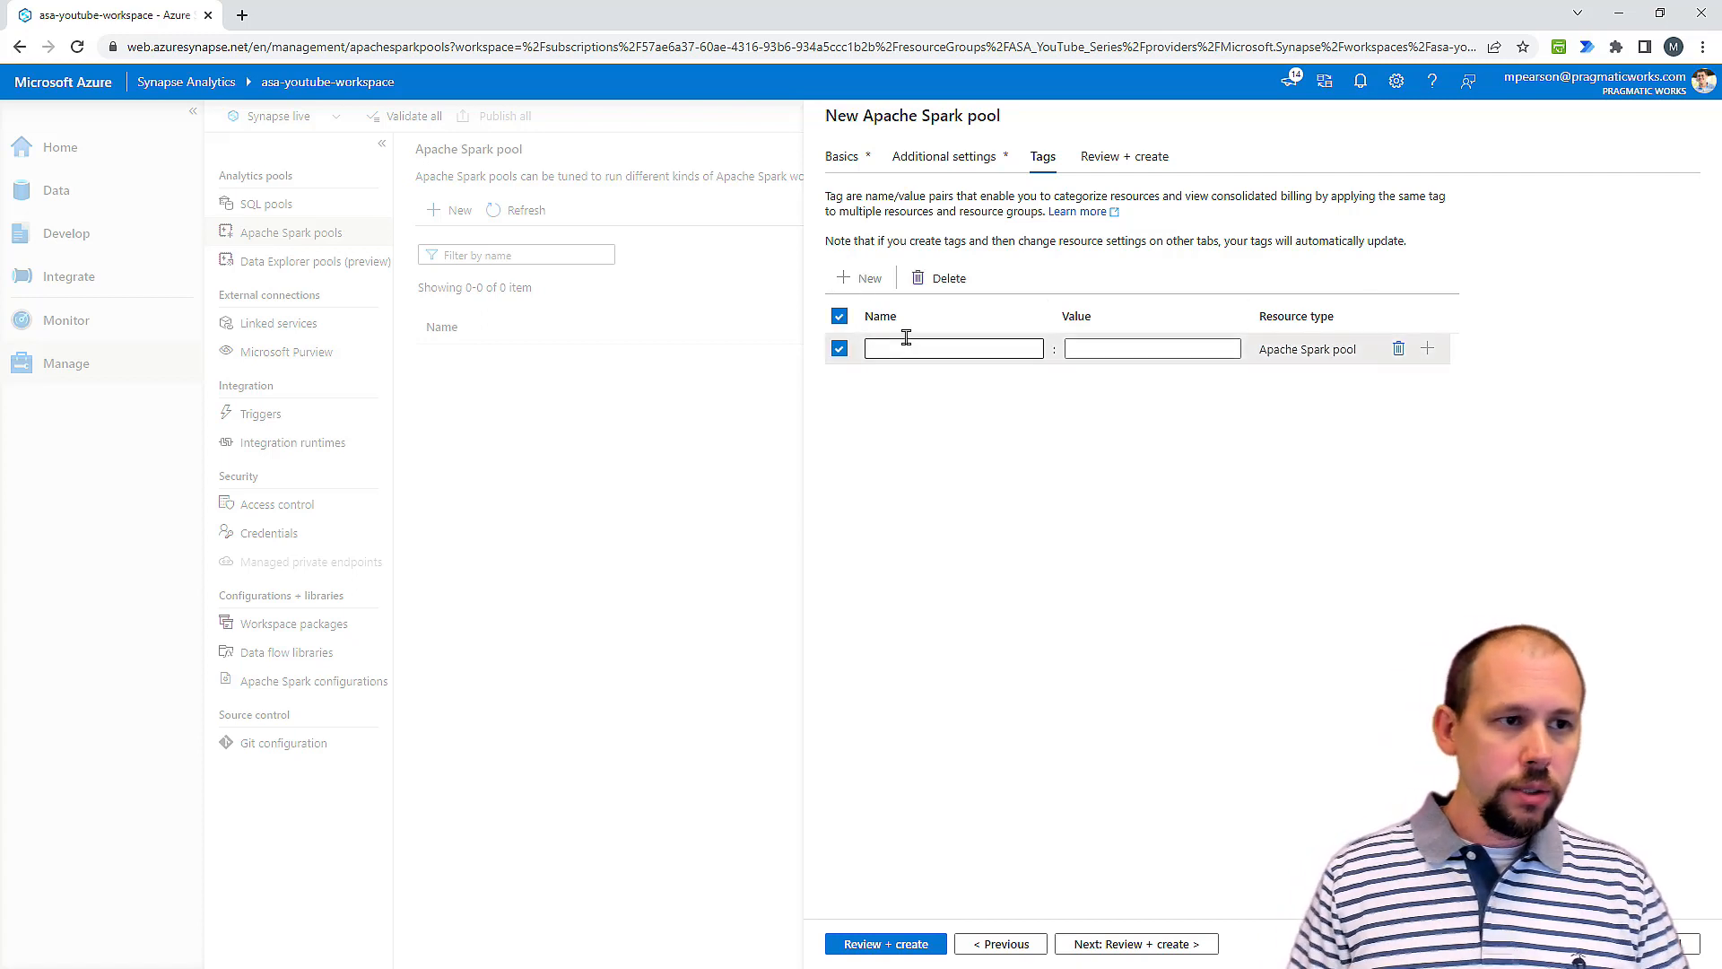
left_click(907, 352)
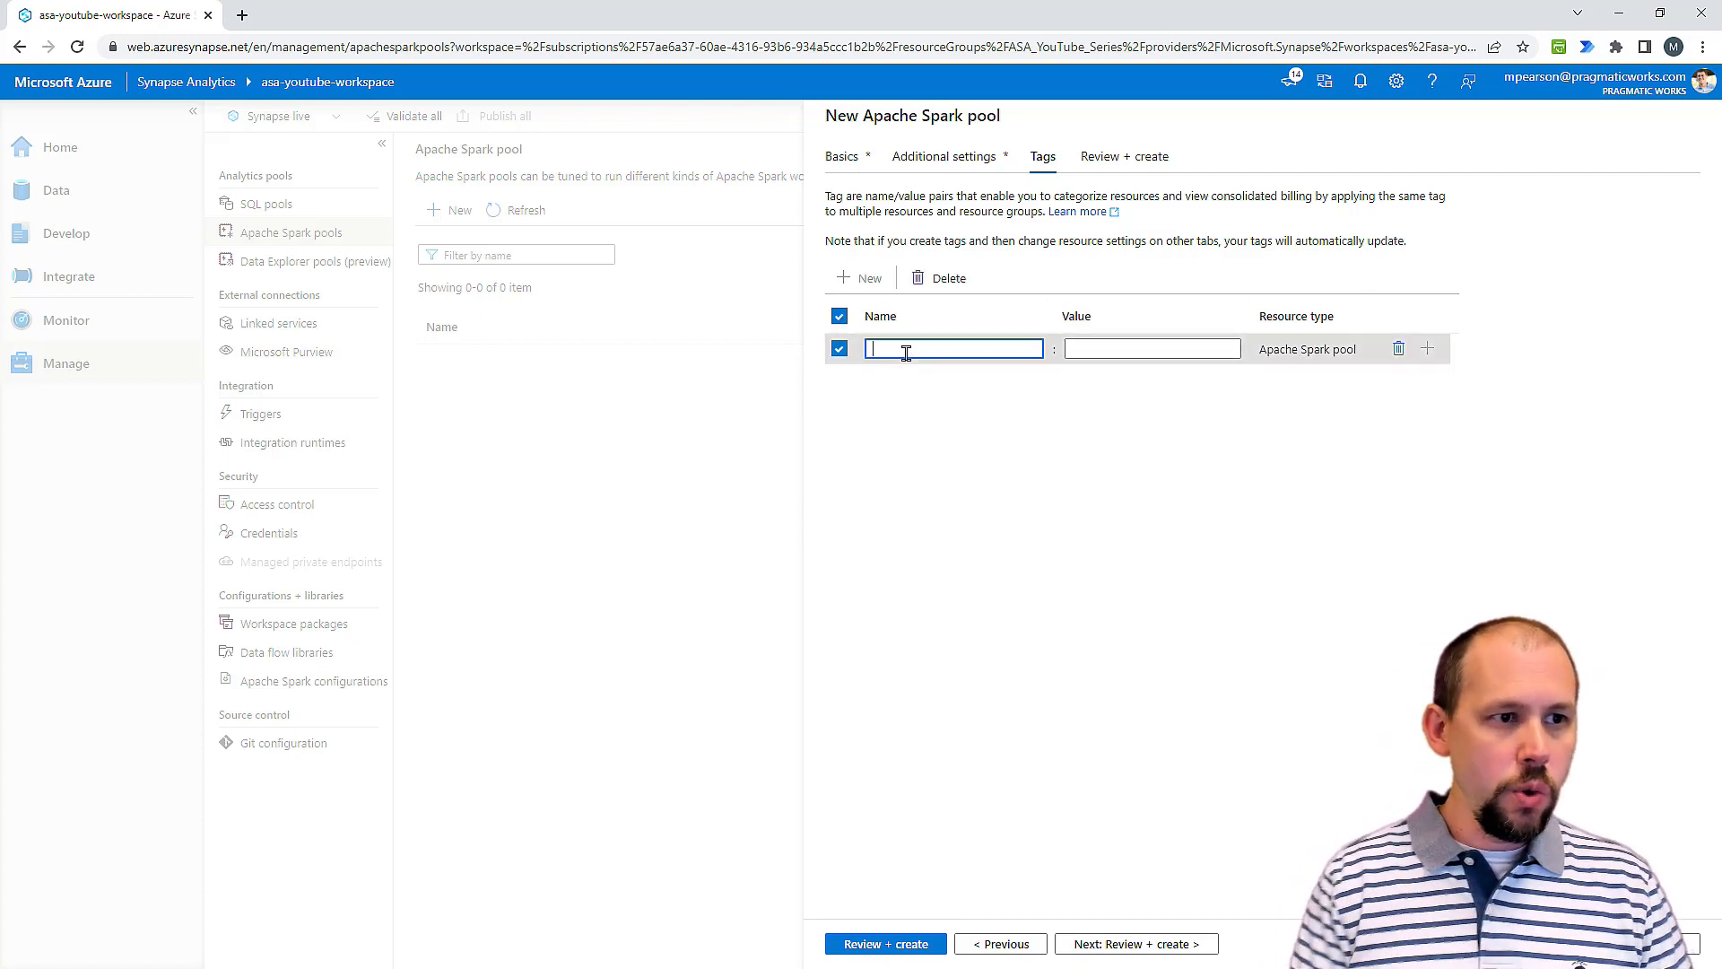
type("Owner")
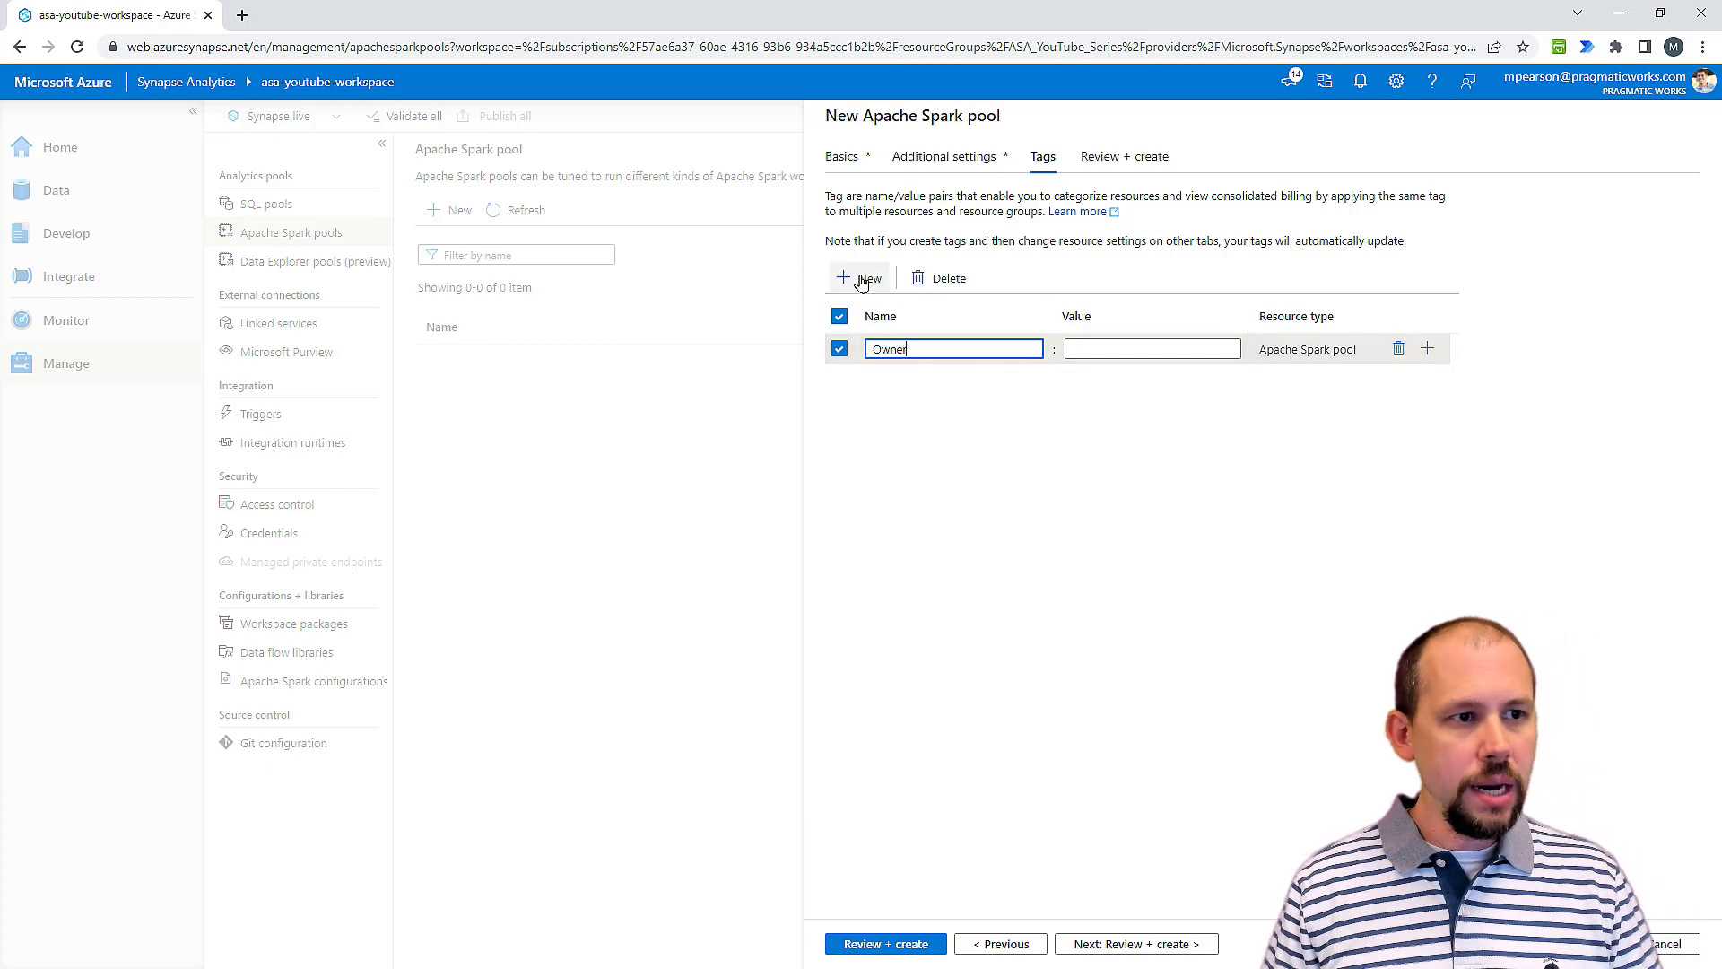
left_click(861, 280)
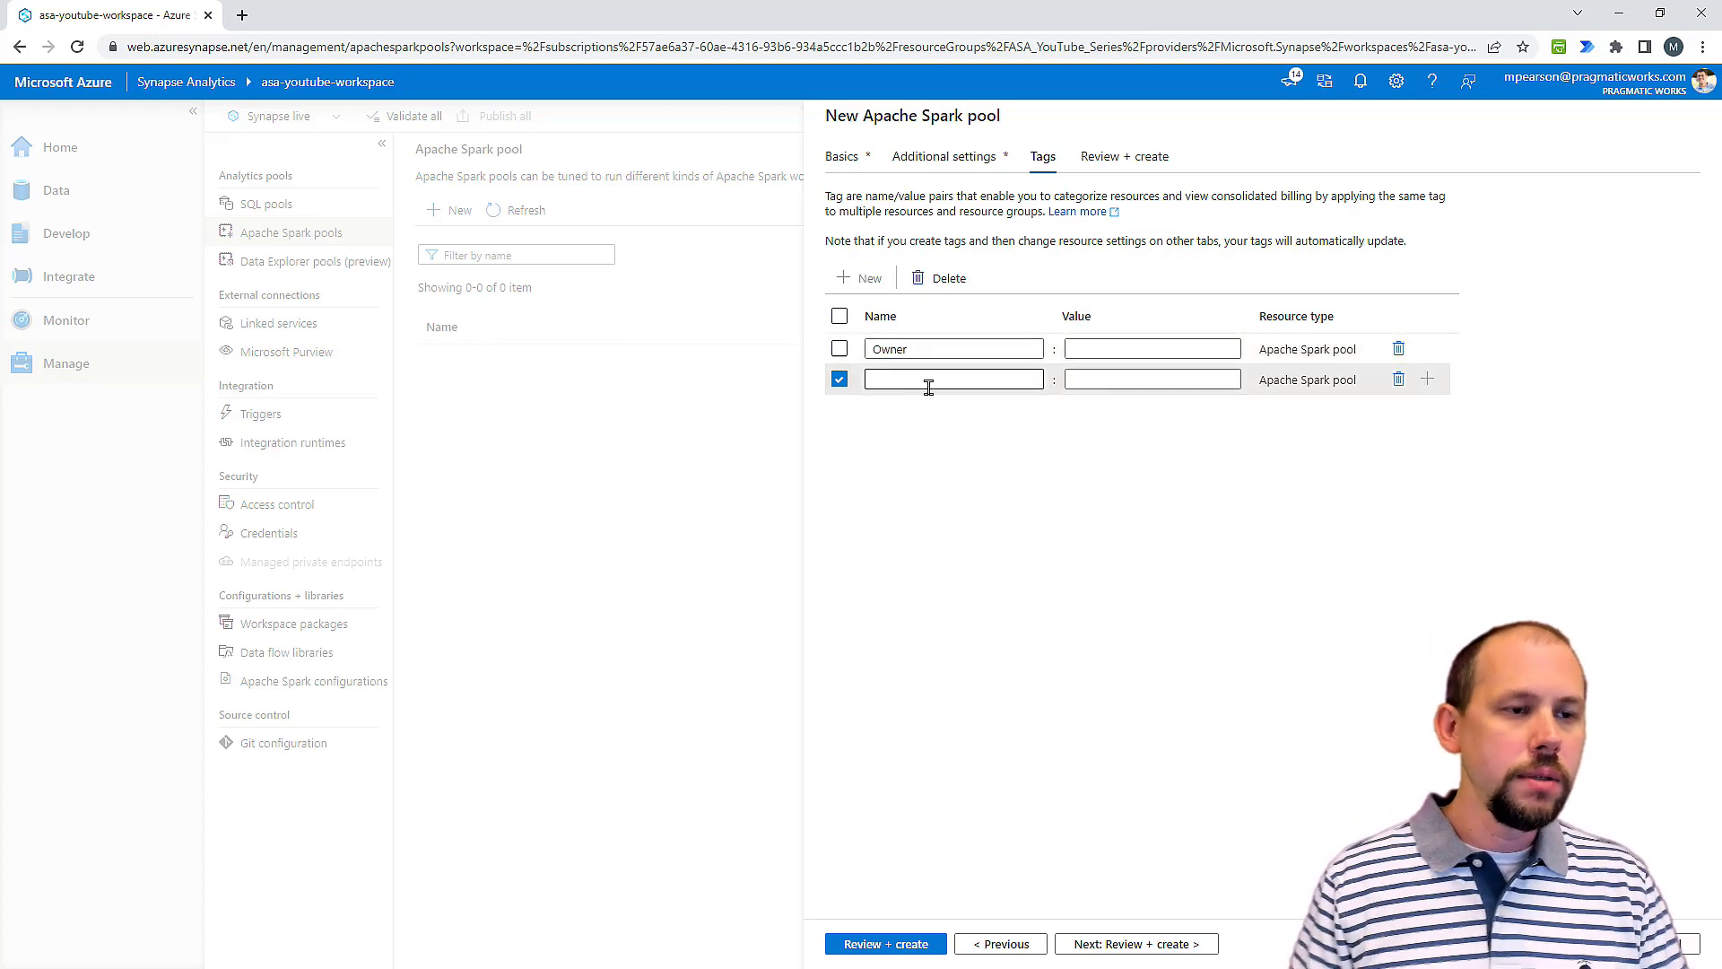
left_click(929, 388)
type("Purpose")
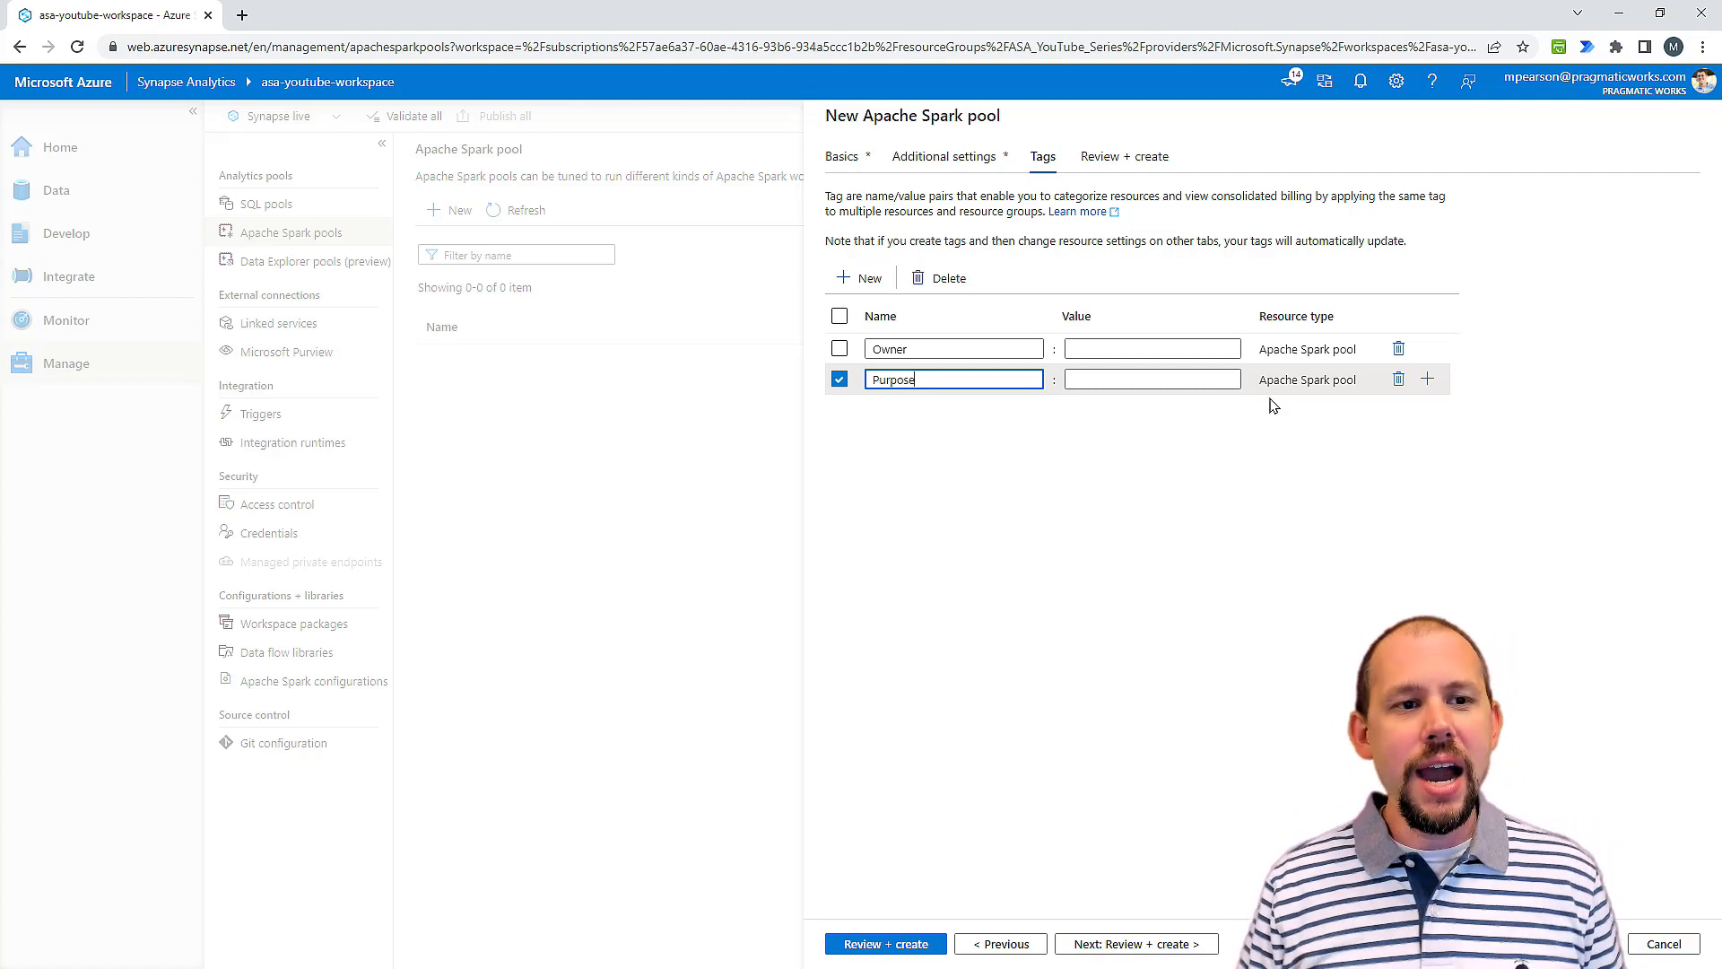
left_click(1399, 378)
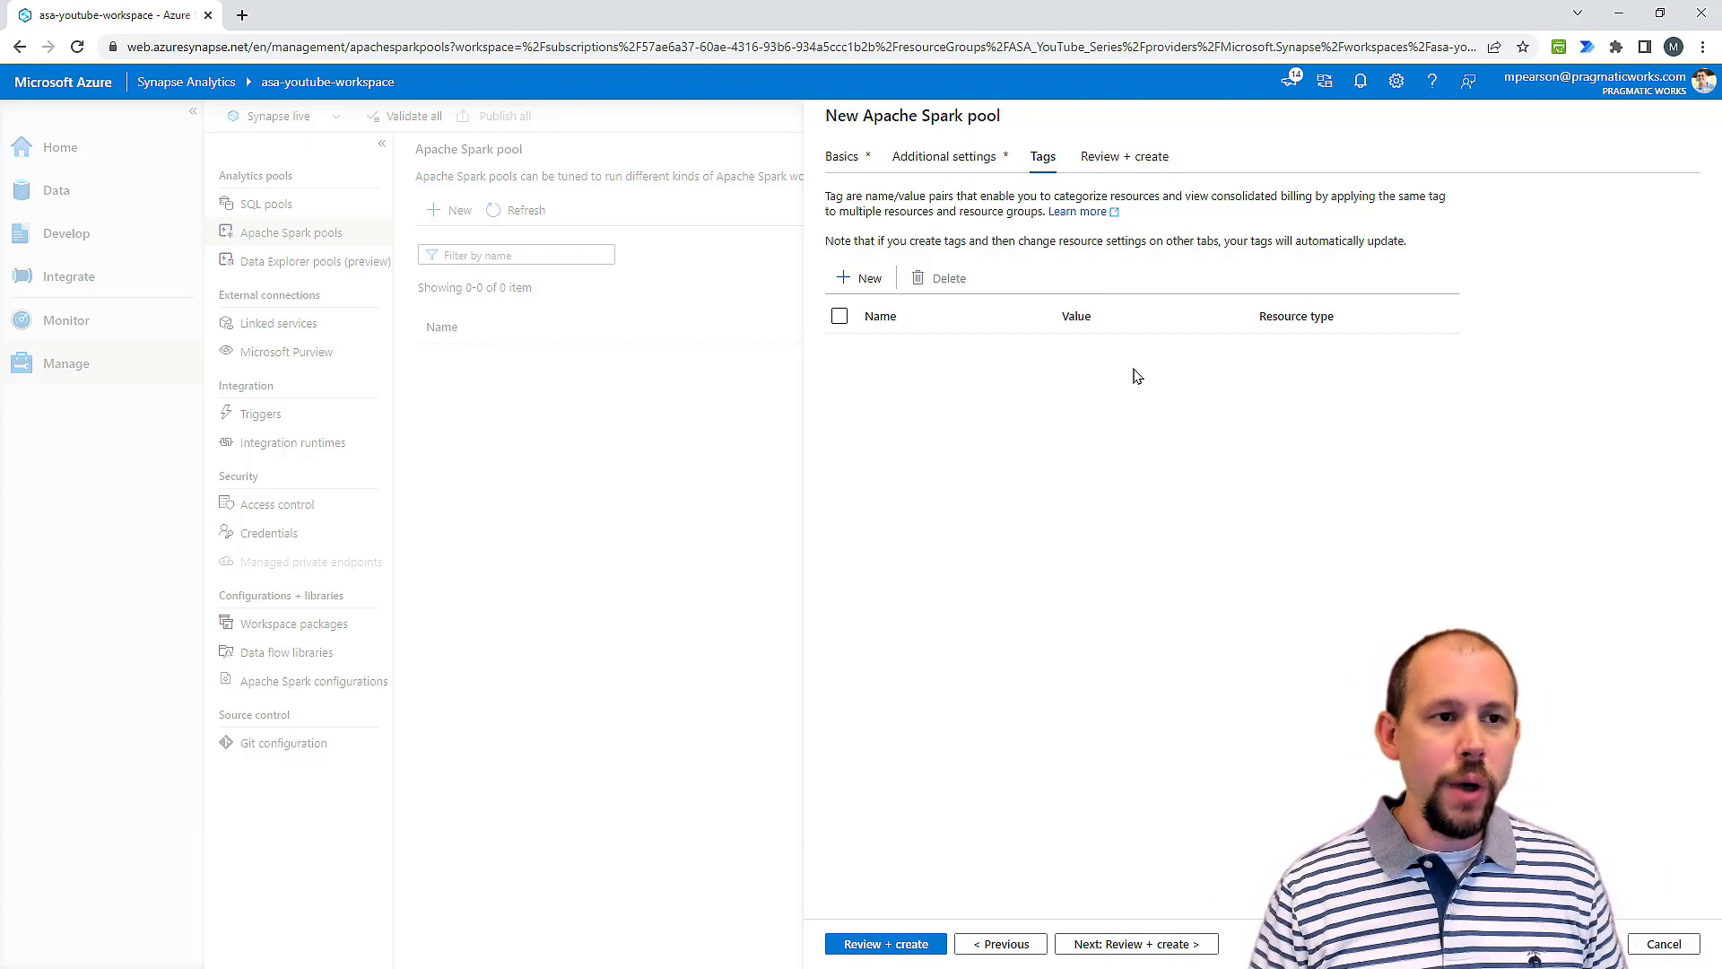
Step: Review the pool's configuration summary, checking the node size and the minimum and maximum number of nodes, and submit the pool for creation
left_click(1132, 945)
scroll(1141, 718, "down", 1)
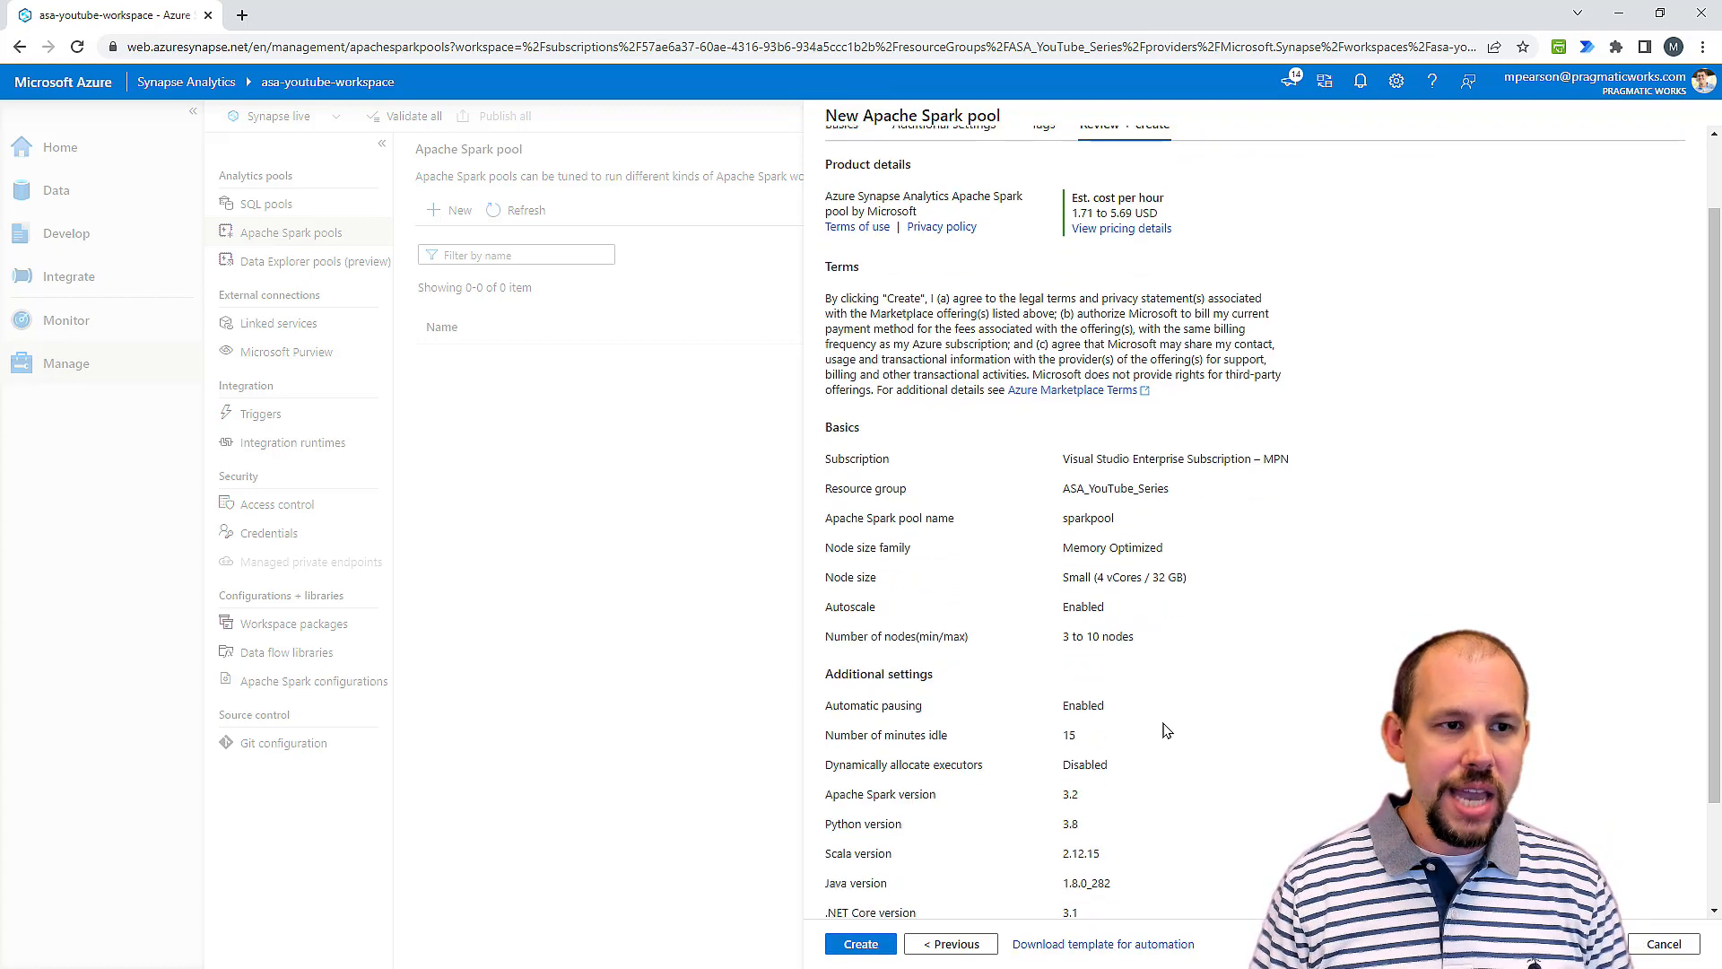
scroll(1132, 538, "up", 1)
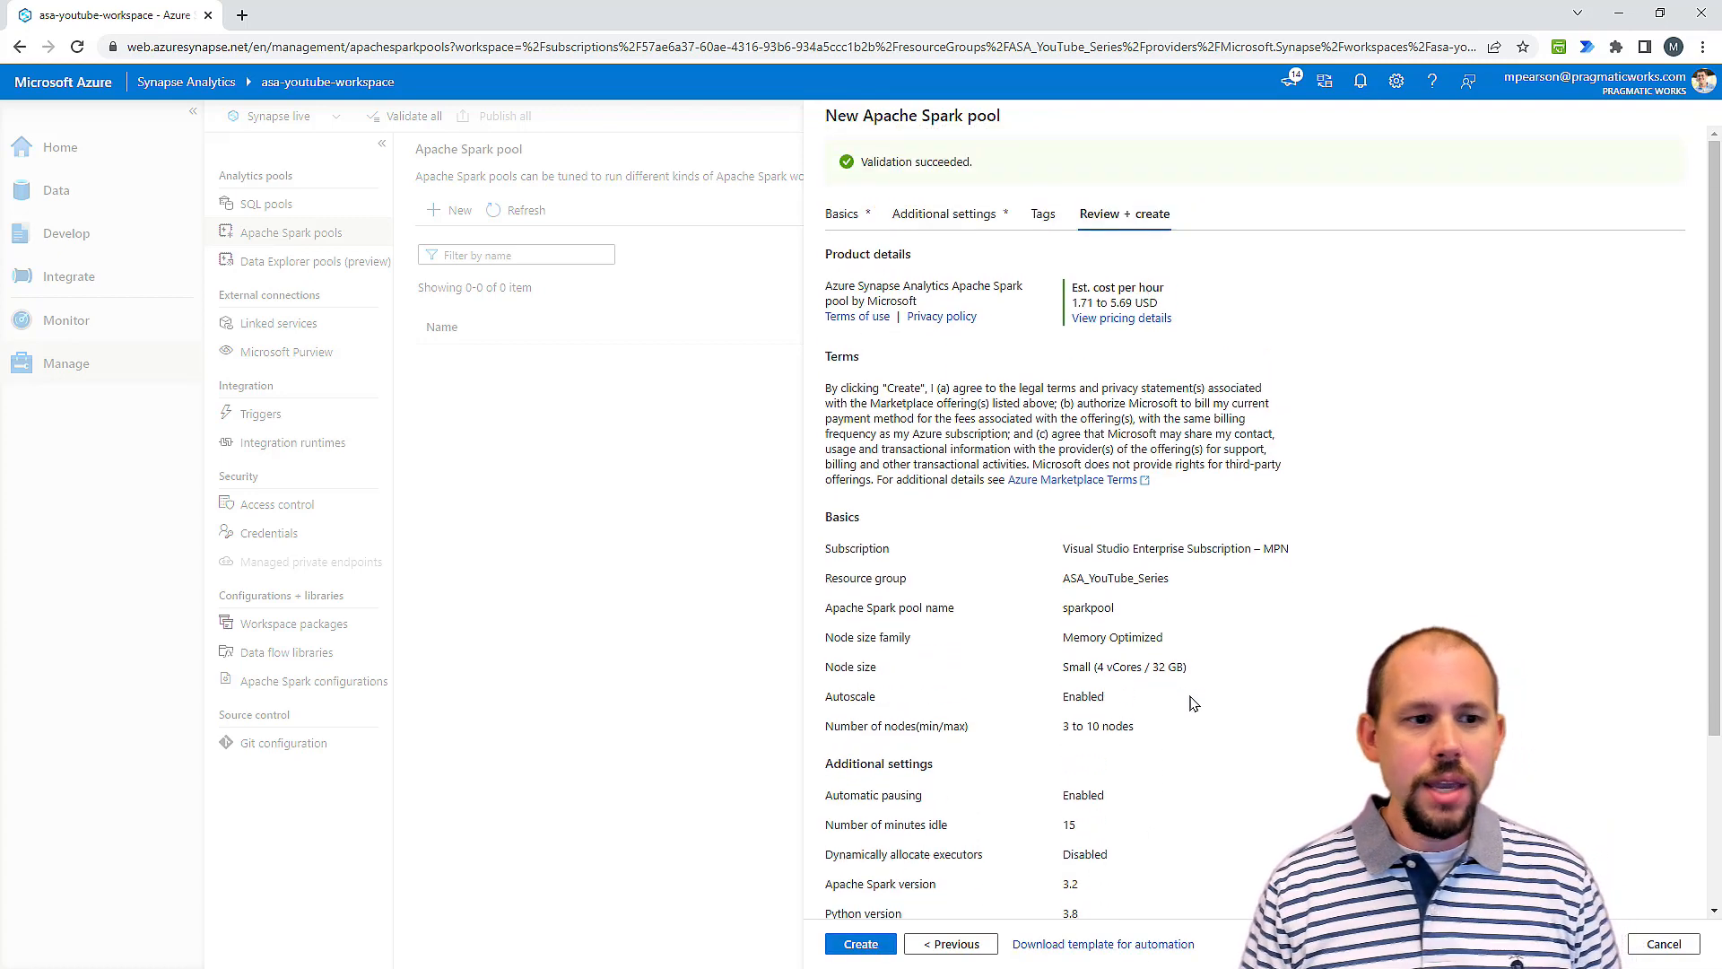
left_click_drag(1061, 671, 1227, 675)
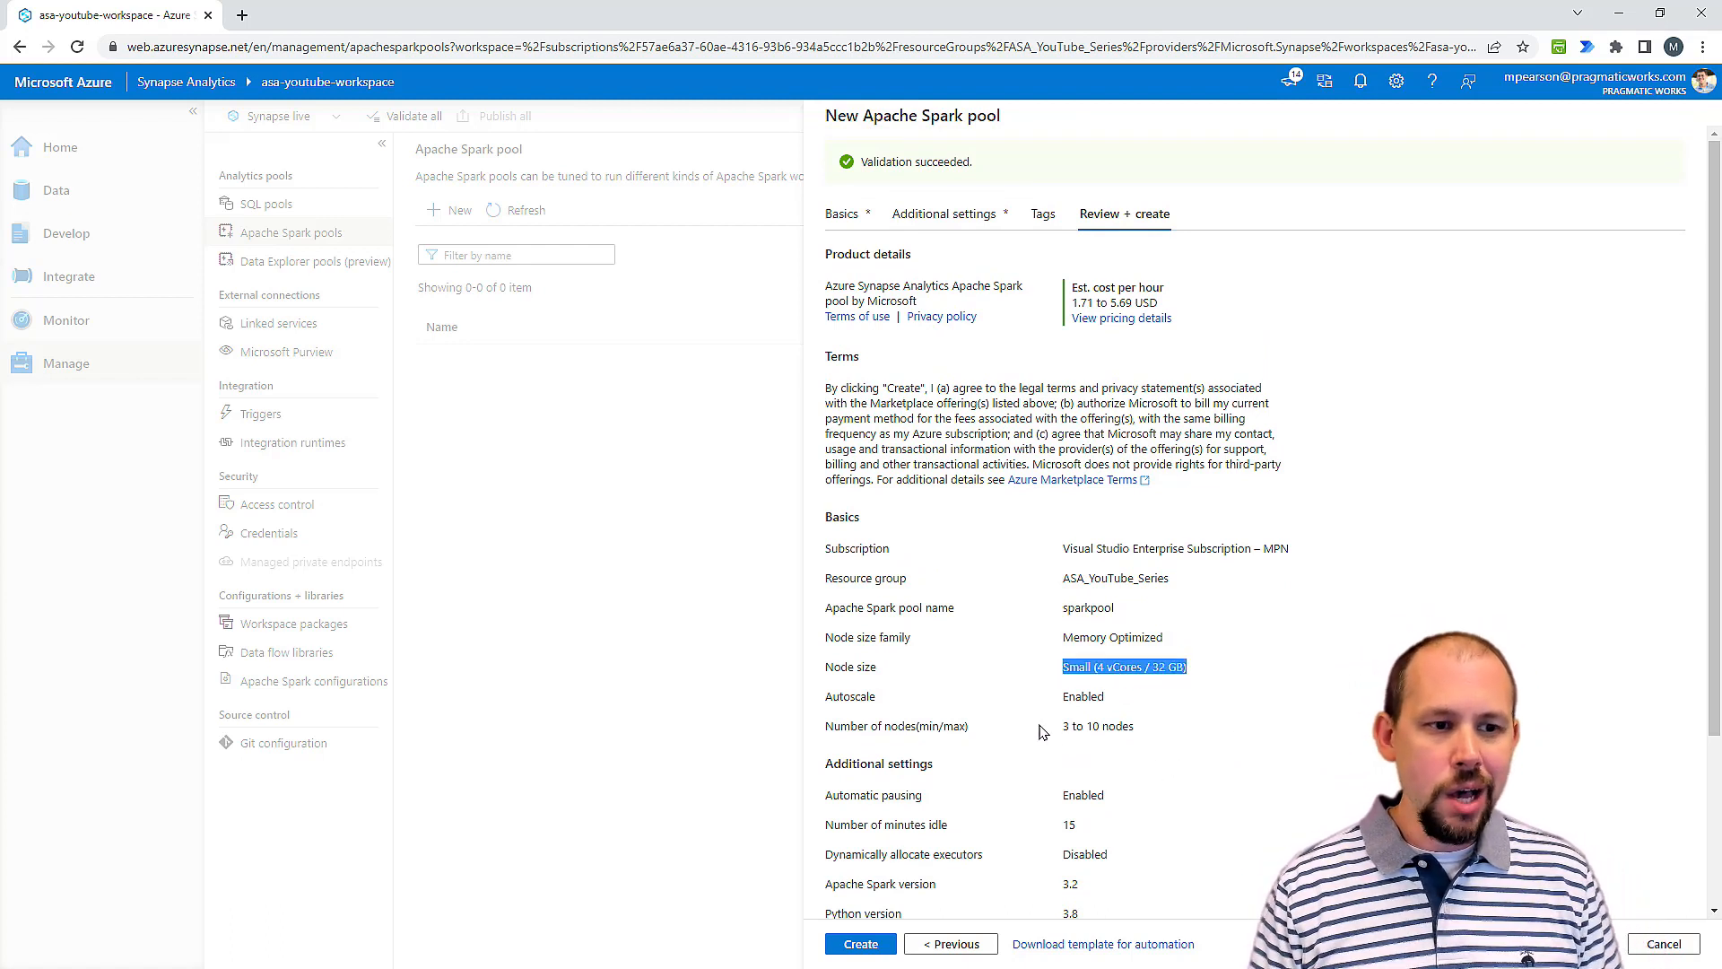
left_click_drag(1041, 728, 1146, 729)
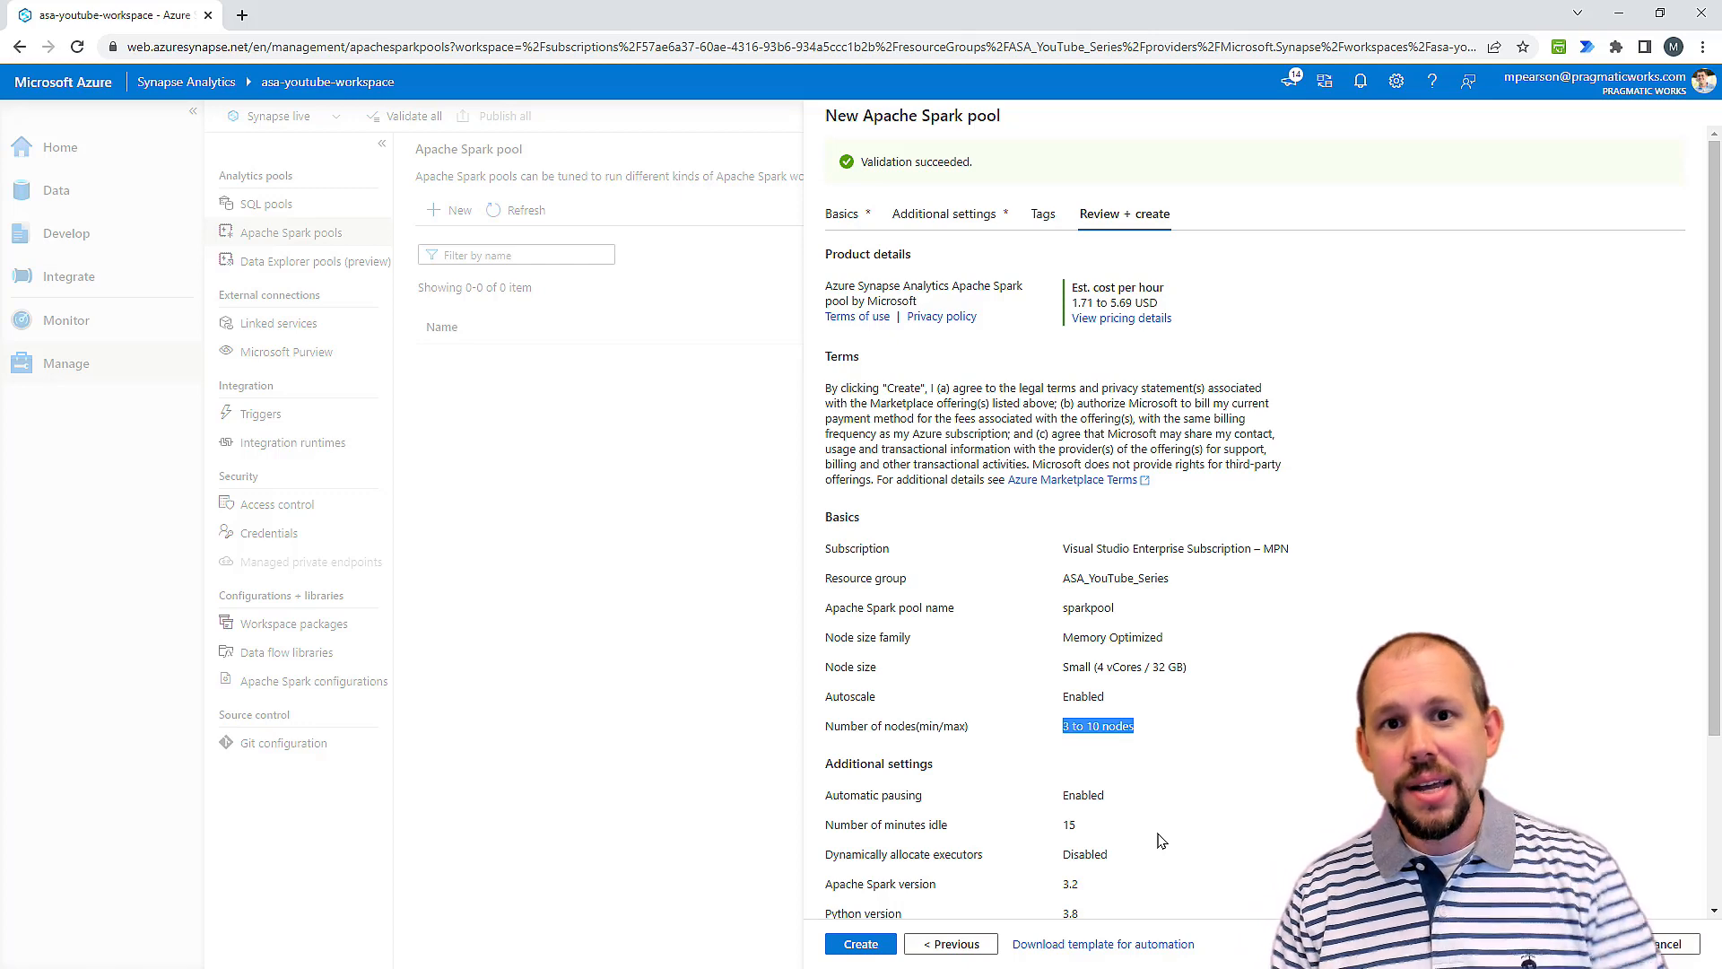
left_click(859, 945)
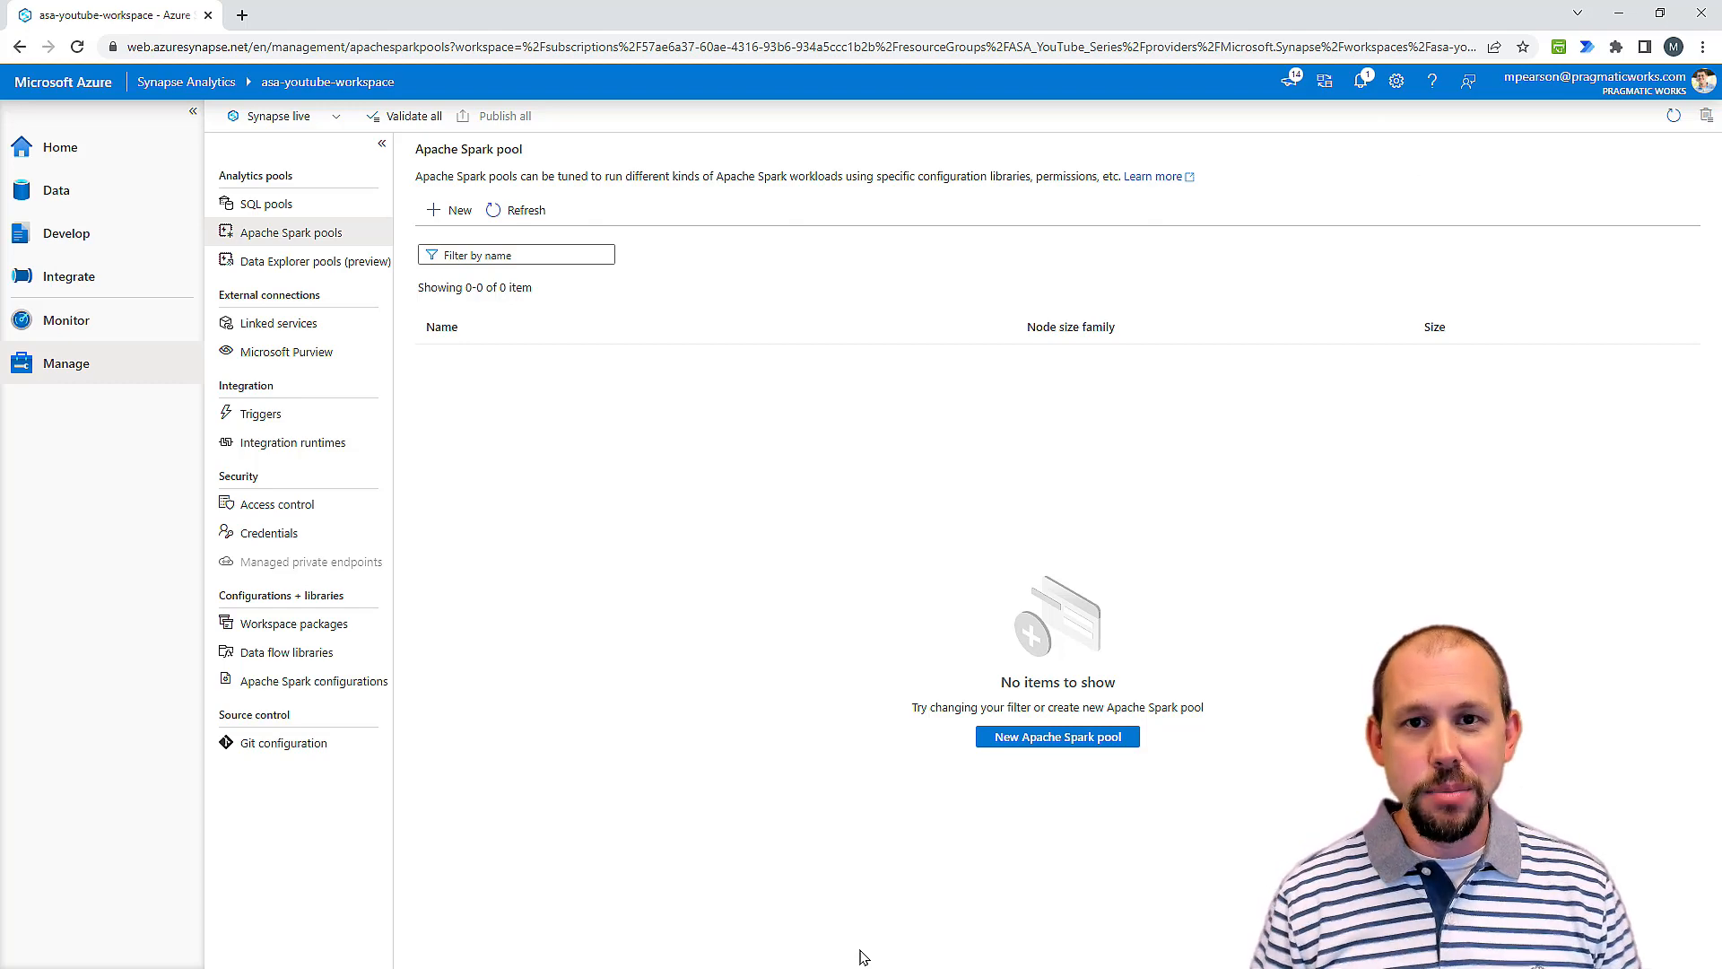
Step: Open the error details from the pool creation notification and read the explanation
left_click(1361, 85)
left_click(1242, 244)
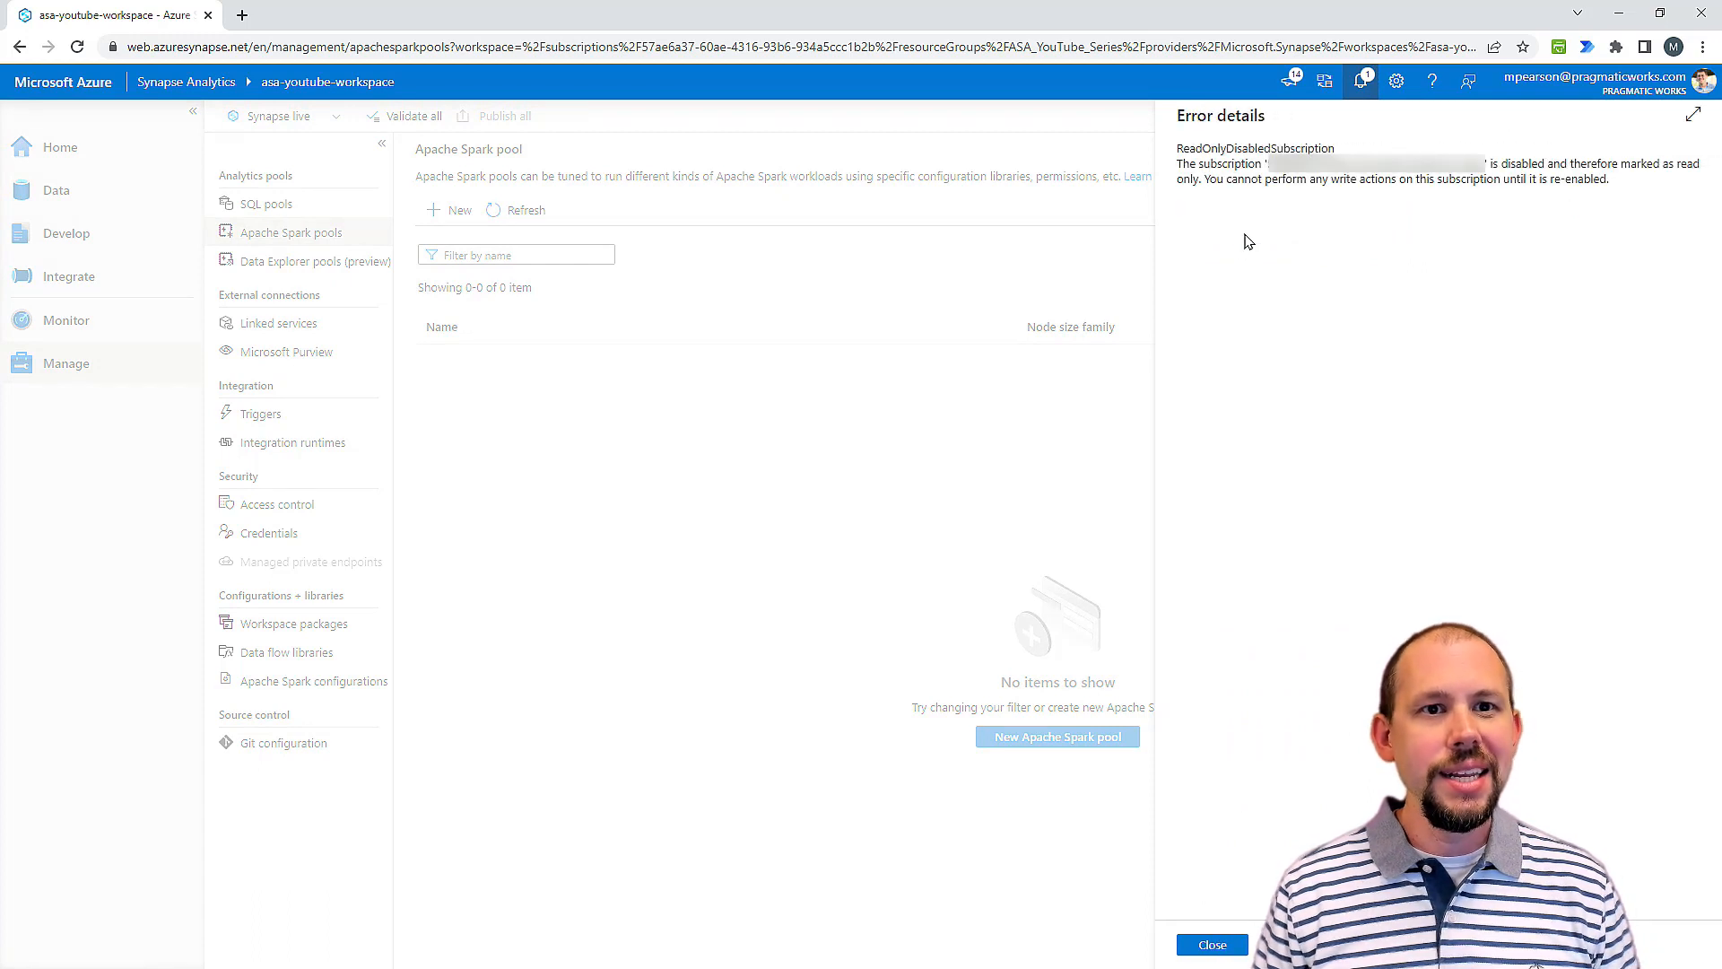
left_click_drag(1450, 165, 1668, 346)
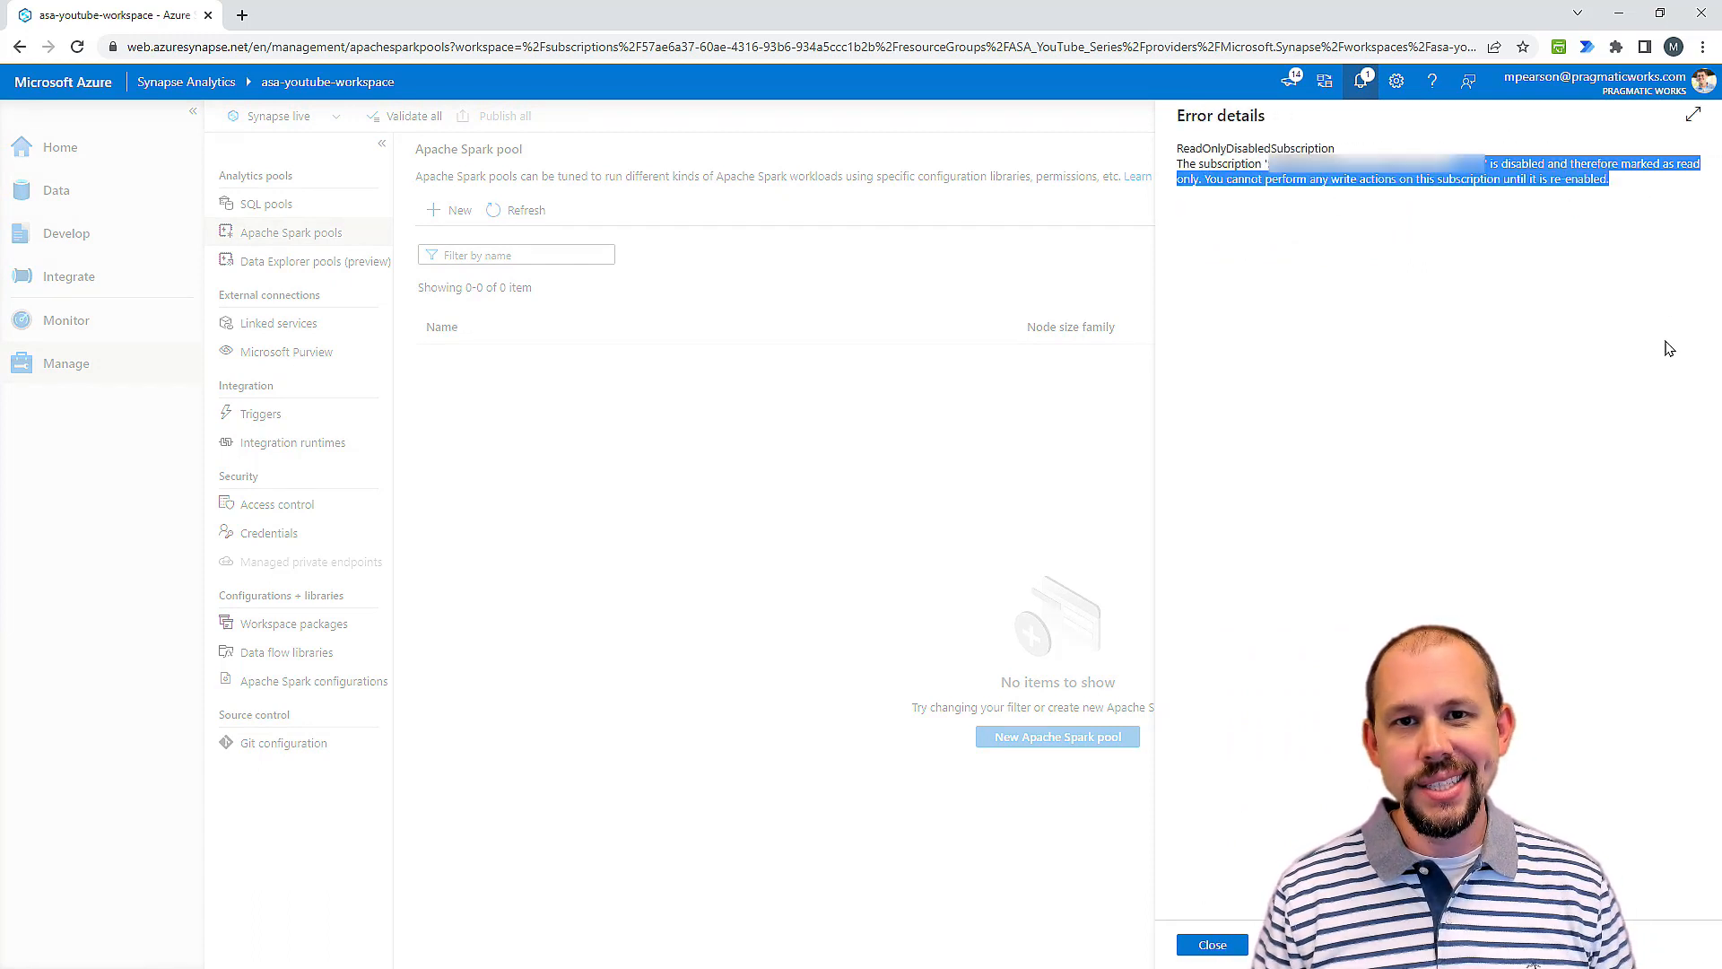
left_click(1659, 235)
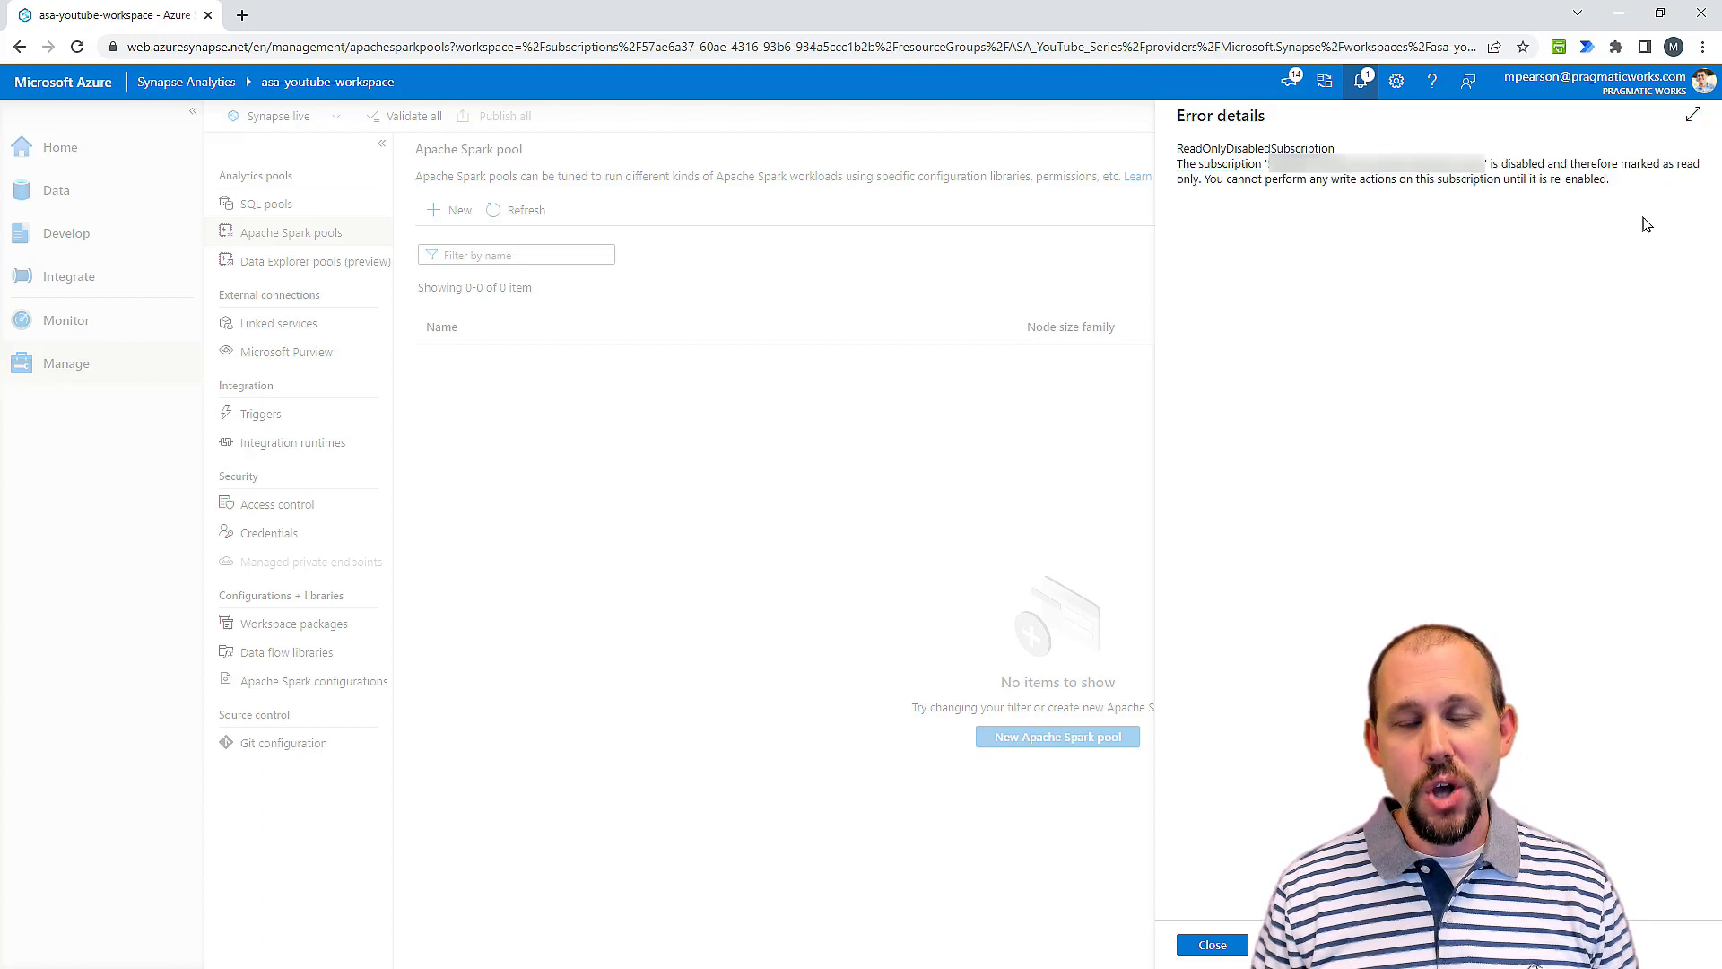